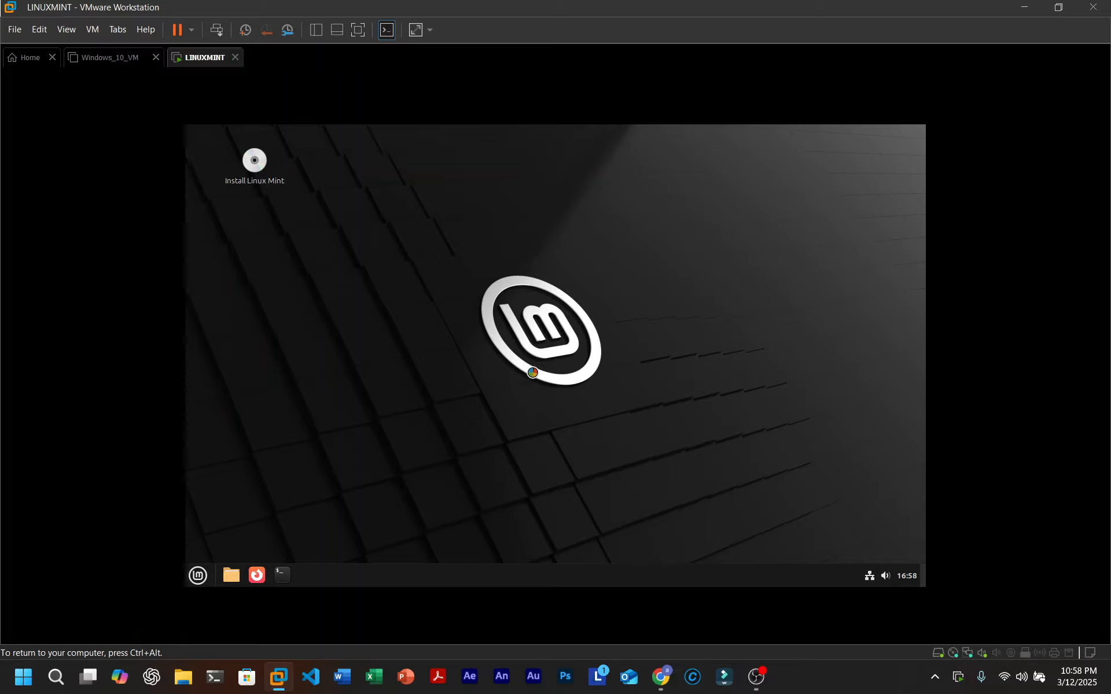
# - Accept English as the Linux Mint installer language
pyautogui.moveTo(396, 302); pyautogui.dragTo(668, 443)
pyautogui.moveTo(444, 355); pyautogui.dragTo(723, 538)
pyautogui.moveTo(443, 255); pyautogui.dragTo(759, 457)
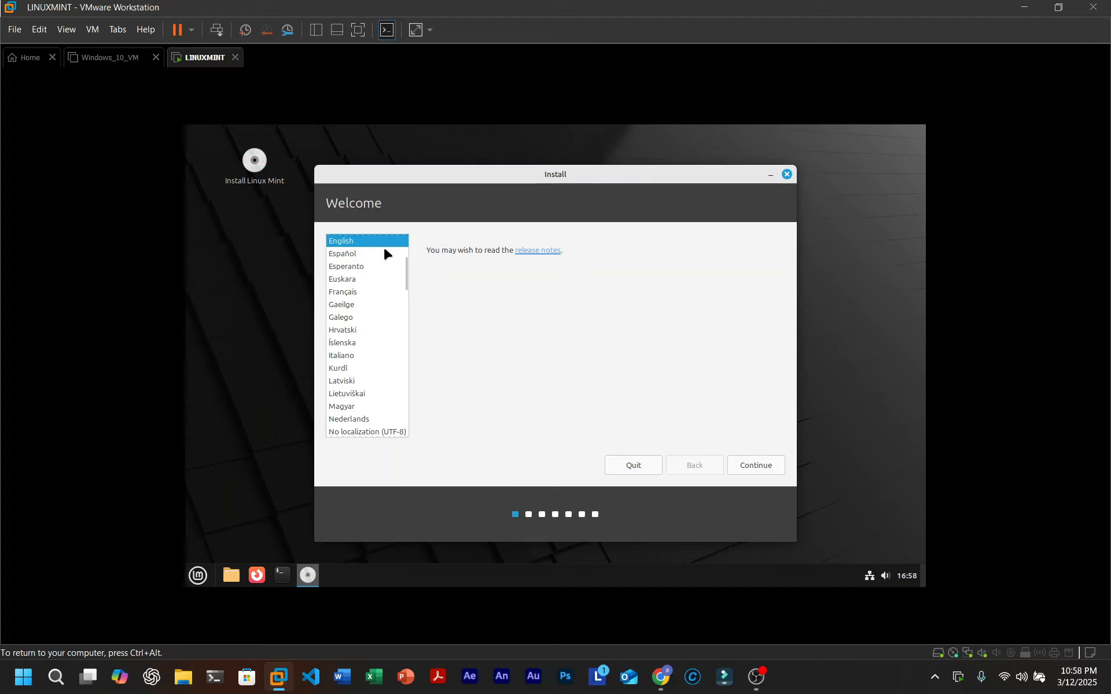
pyautogui.click(750, 466)
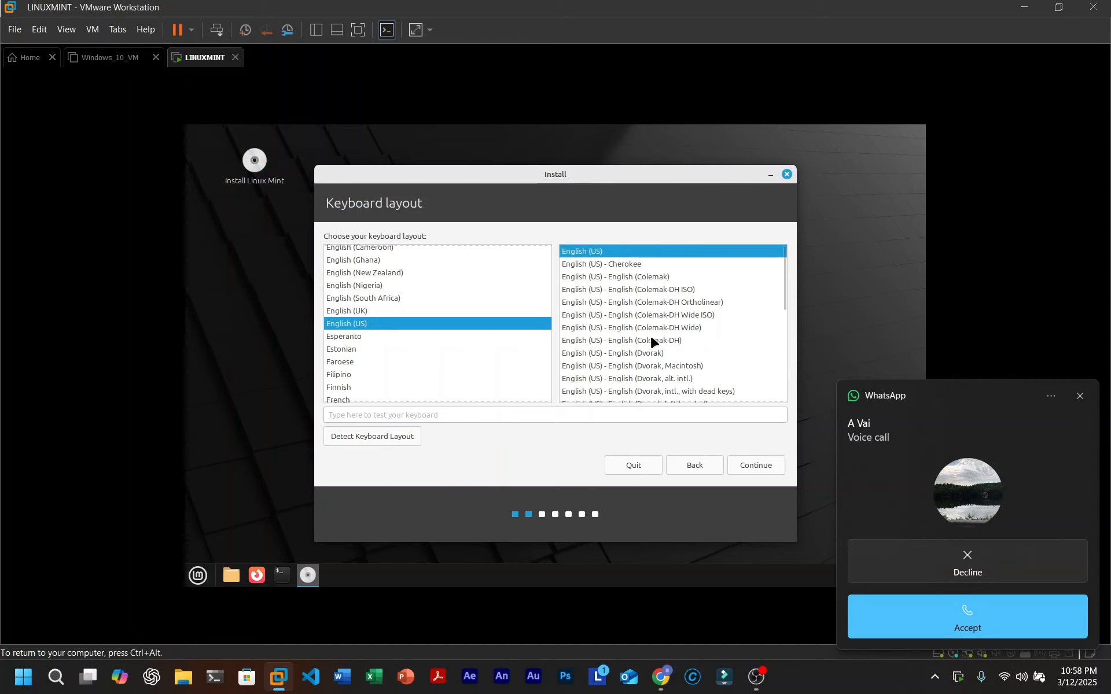
# - Keep the English (US) keyboard layout and dismiss the incoming call notification
pyautogui.click(749, 466)
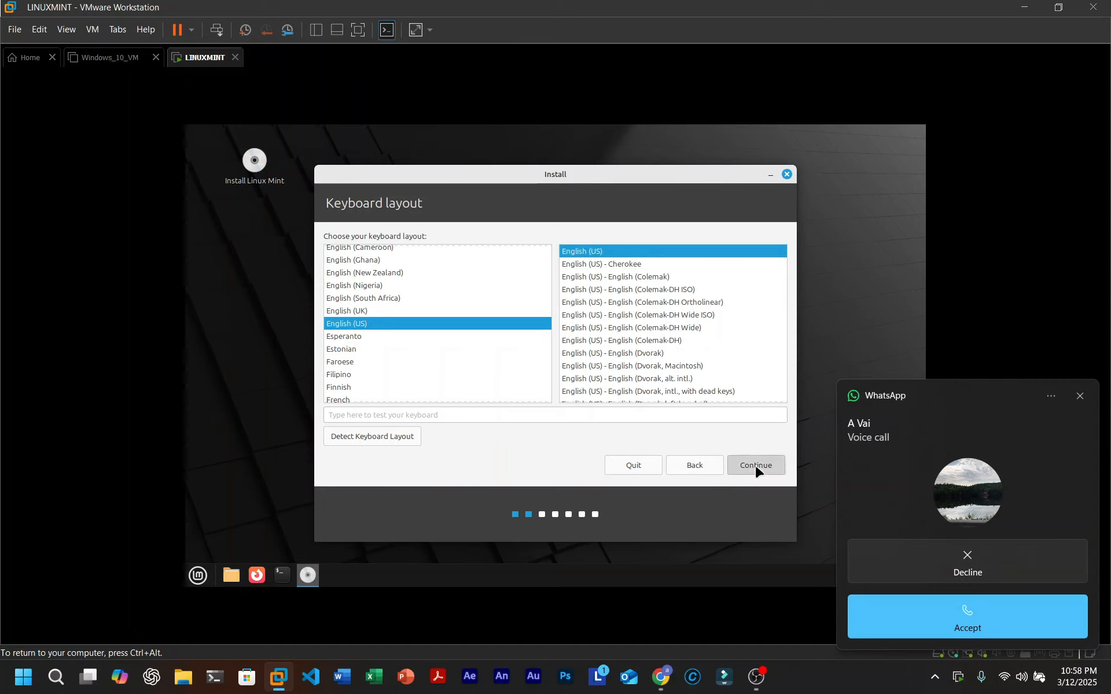
pyautogui.click(1049, 397)
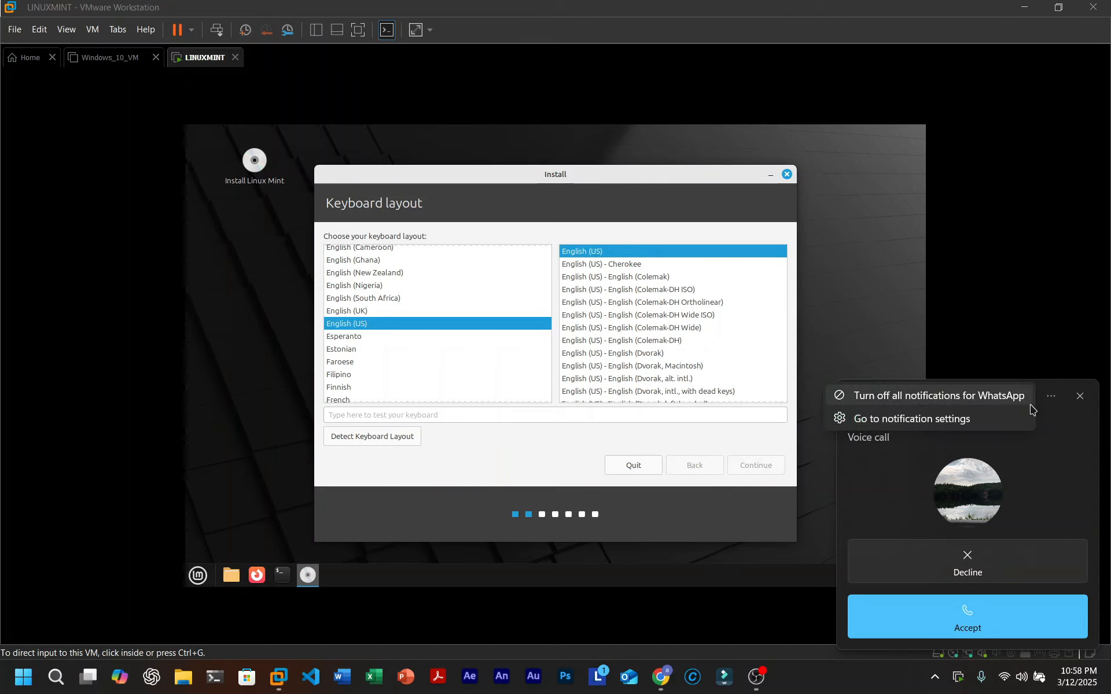
pyautogui.click(984, 405)
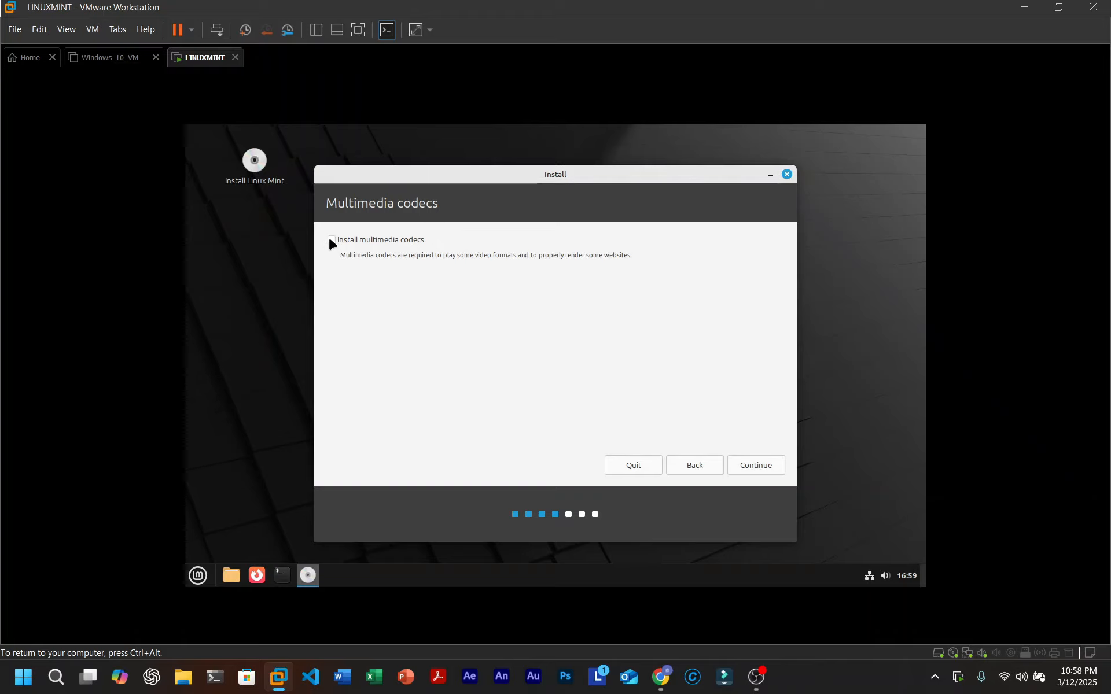
# - Continue past the Multimedia codecs page to the Installation type page
pyautogui.click(759, 470)
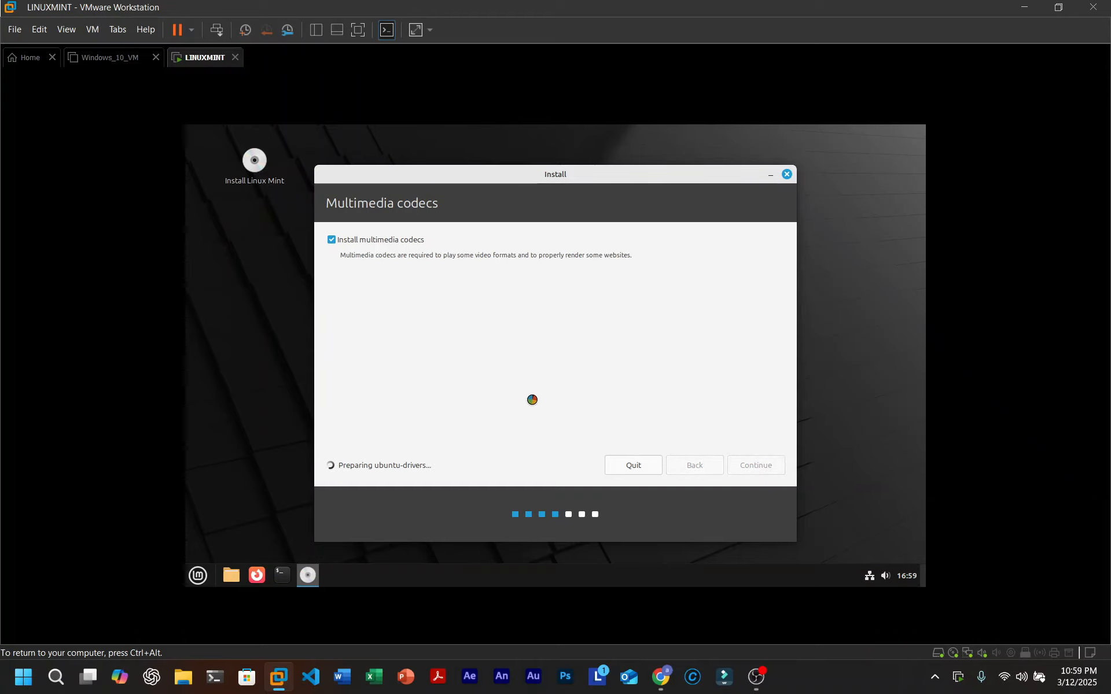
pyautogui.moveTo(208, 317); pyautogui.dragTo(259, 371)
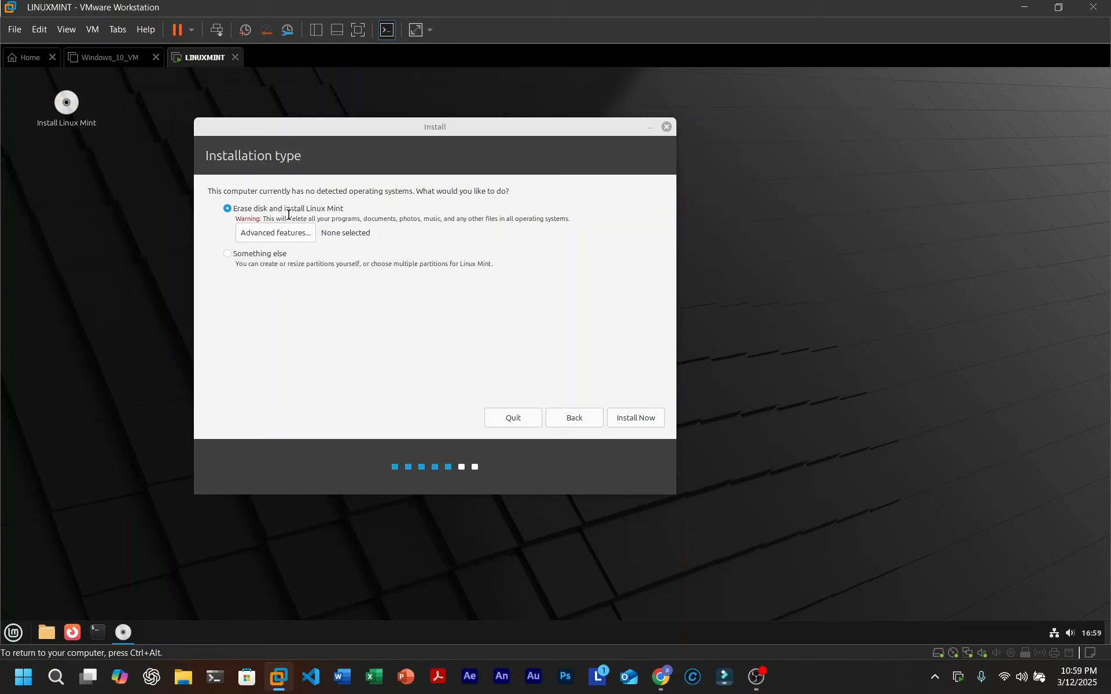
# - Install with Erase disk and confirm writing the partition changes to disk
pyautogui.click(624, 424)
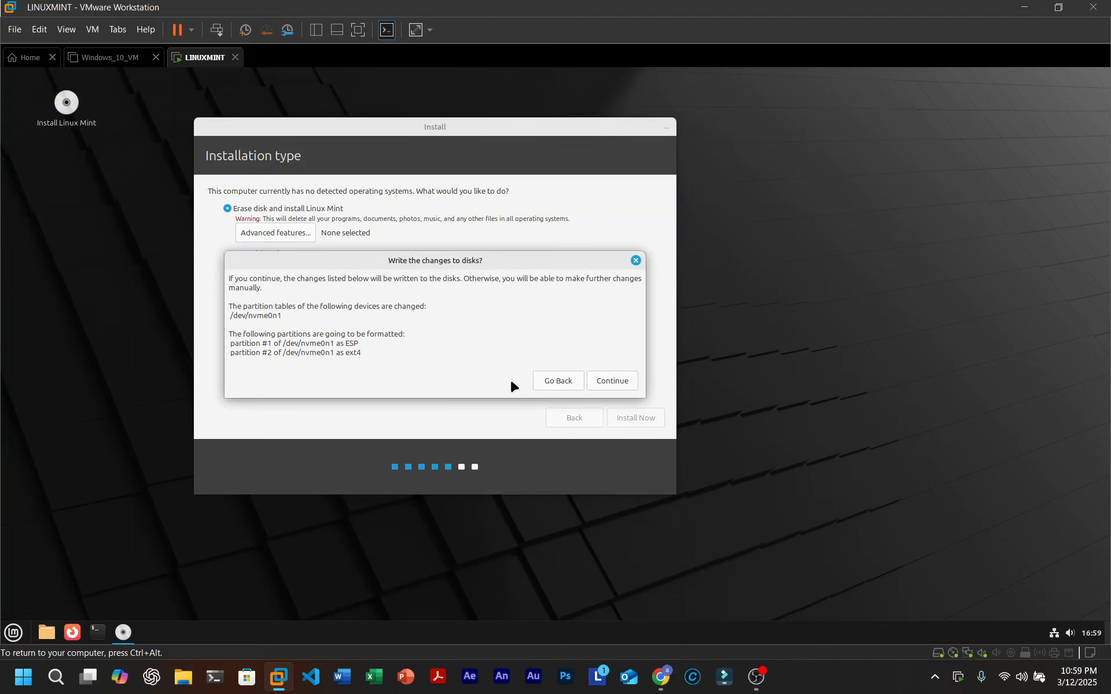
pyautogui.click(627, 384)
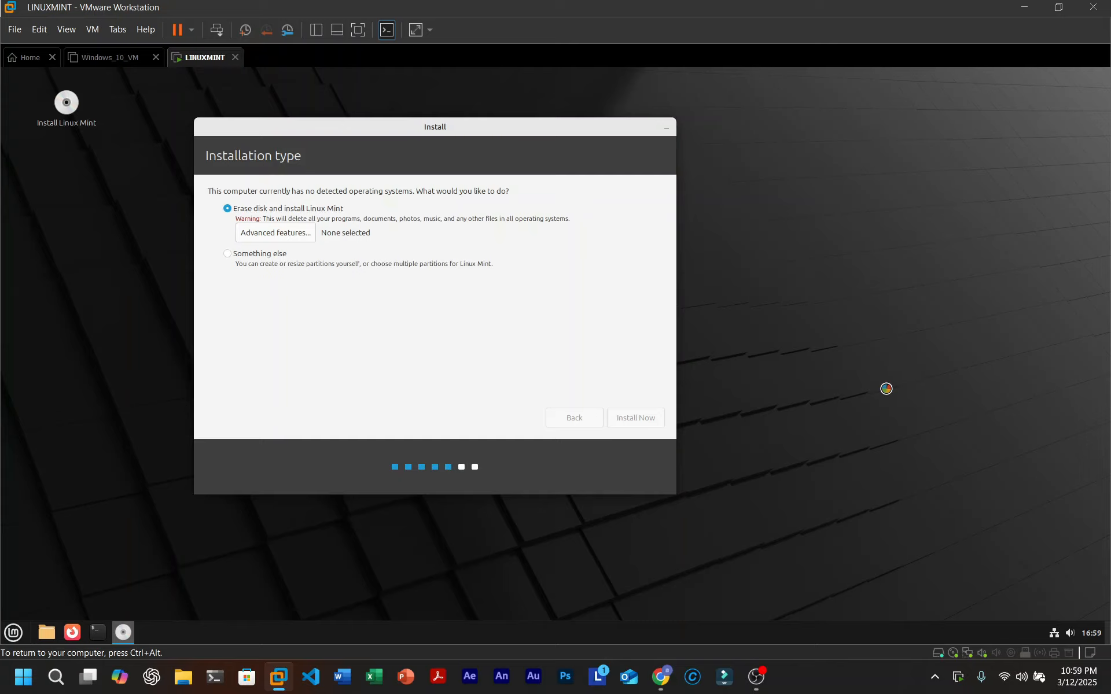
pyautogui.moveTo(887, 388); pyautogui.dragTo(957, 515)
pyautogui.moveTo(976, 307); pyautogui.dragTo(767, 619)
pyautogui.moveTo(861, 227); pyautogui.dragTo(1108, 616)
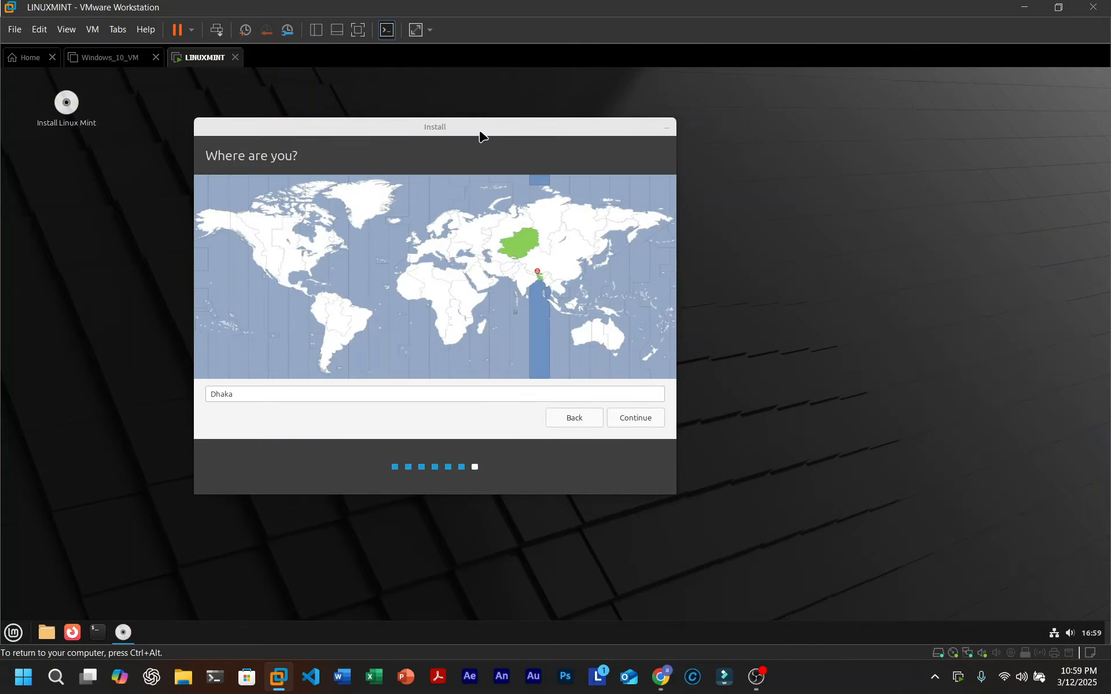
# - Keep Dhaka as the location and enter the user's name
pyautogui.moveTo(479, 135); pyautogui.dragTo(681, 121)
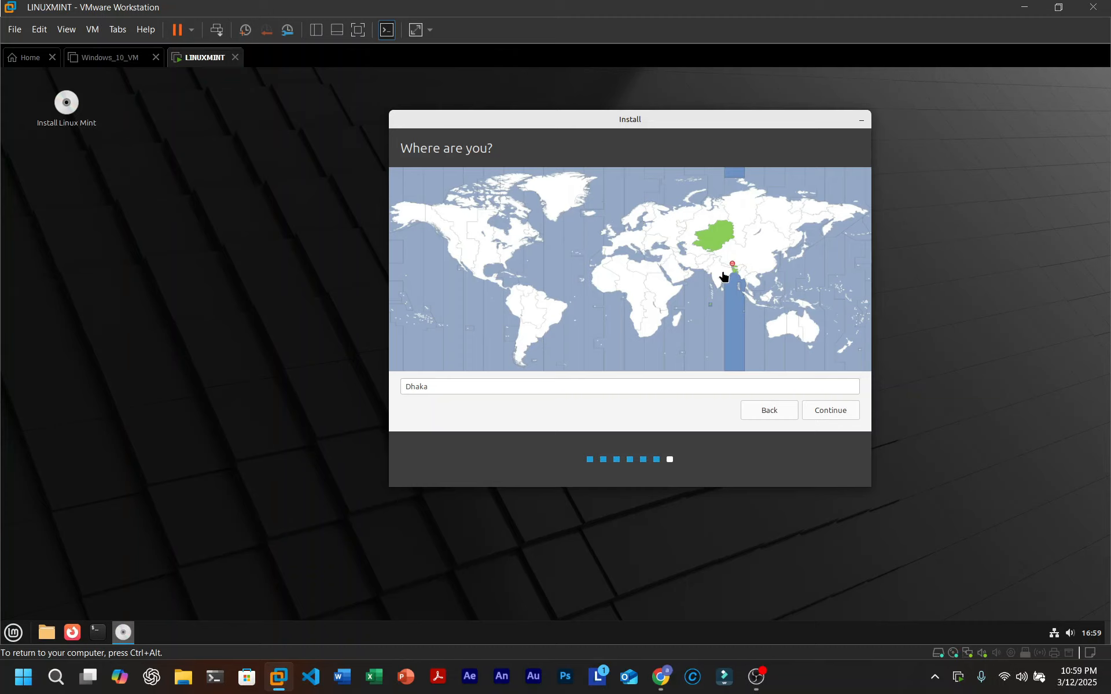
pyautogui.click(828, 412)
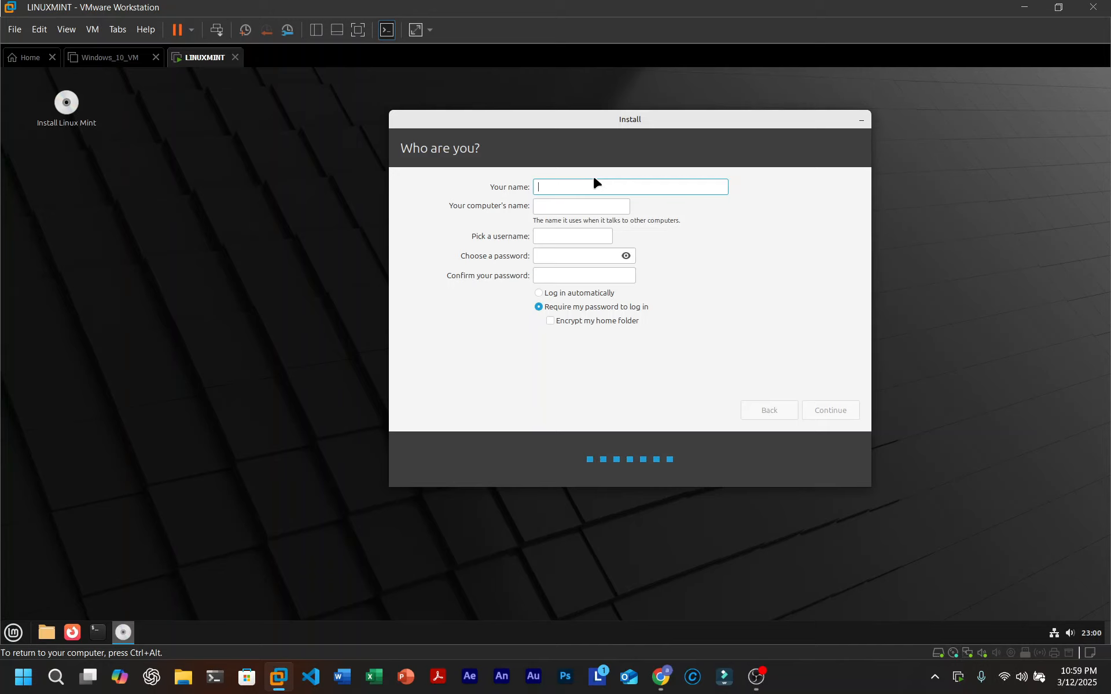
pyautogui.write('Inferno')
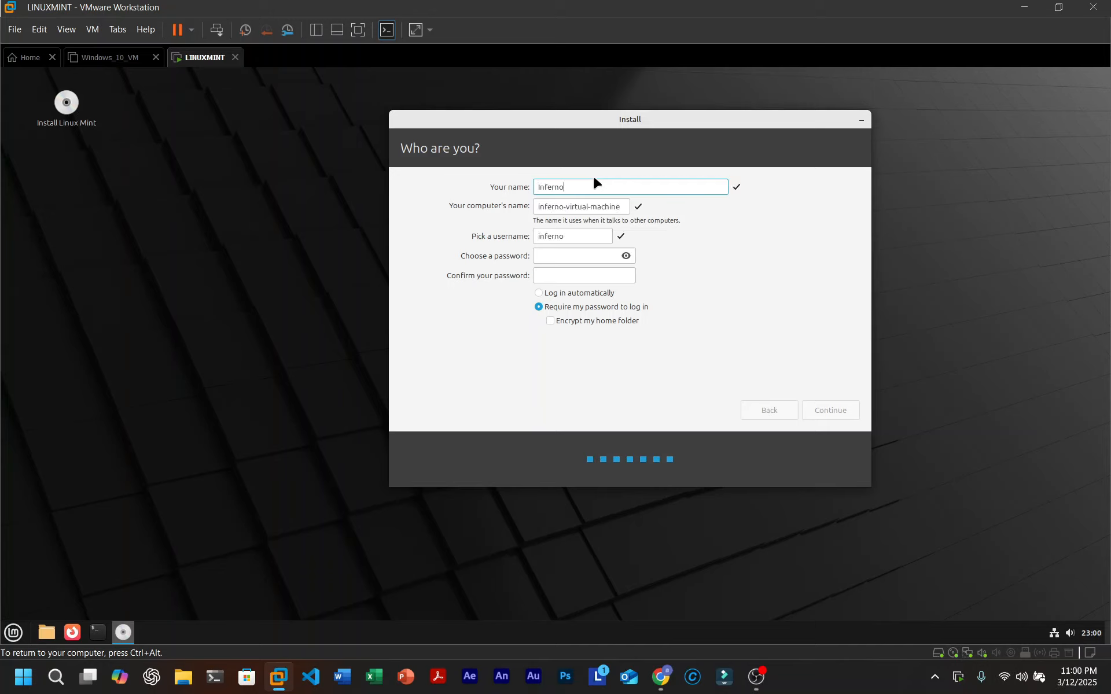
pyautogui.write('ABR')
# - Enter and confirm the account password, then submit the user details to begin installing
pyautogui.click(567, 255)
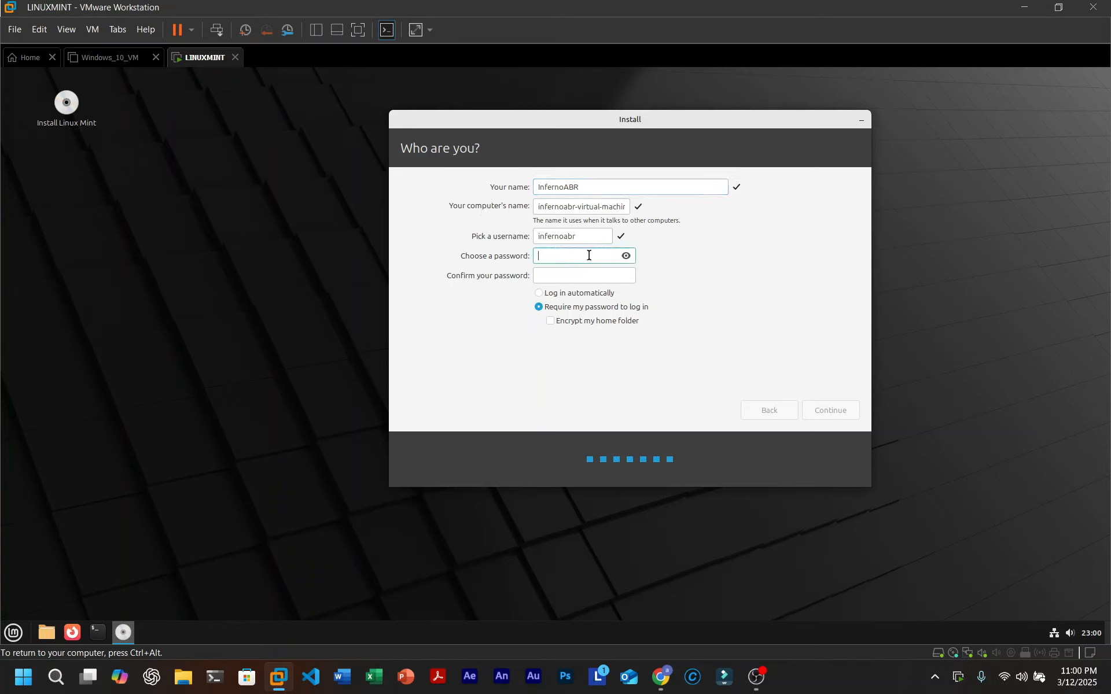
pyautogui.write('a')
pyautogui.click(587, 275)
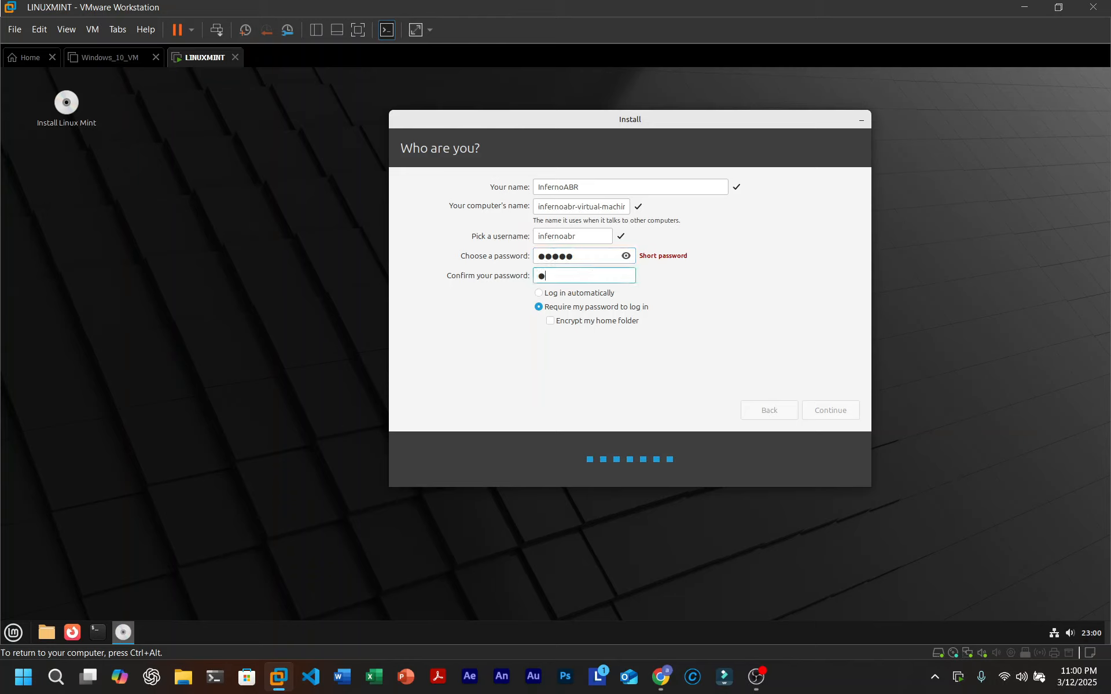
pyautogui.write('●●●●●')
pyautogui.click(832, 412)
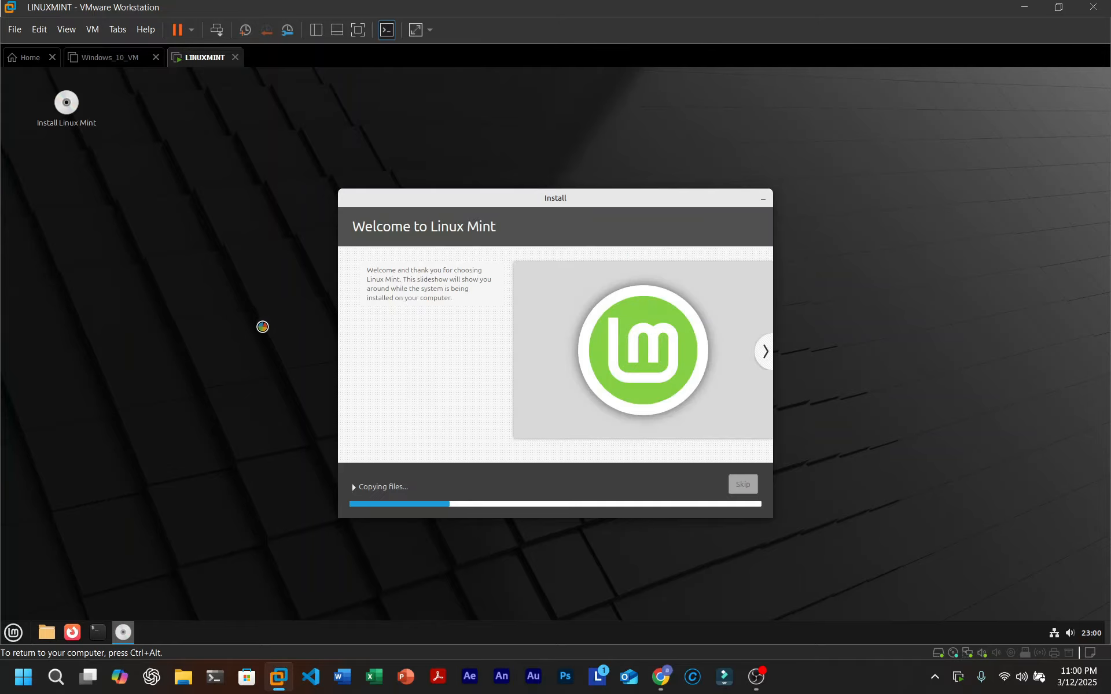
pyautogui.hotkey('ctrl', 'alt')
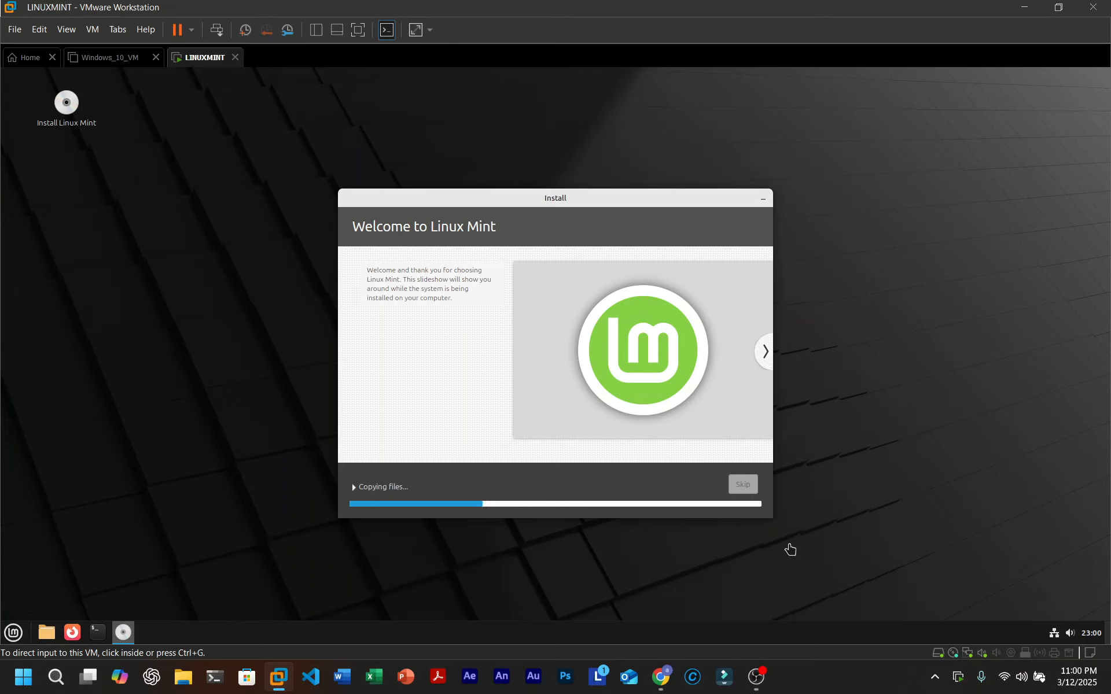
pyautogui.click(176, 337)
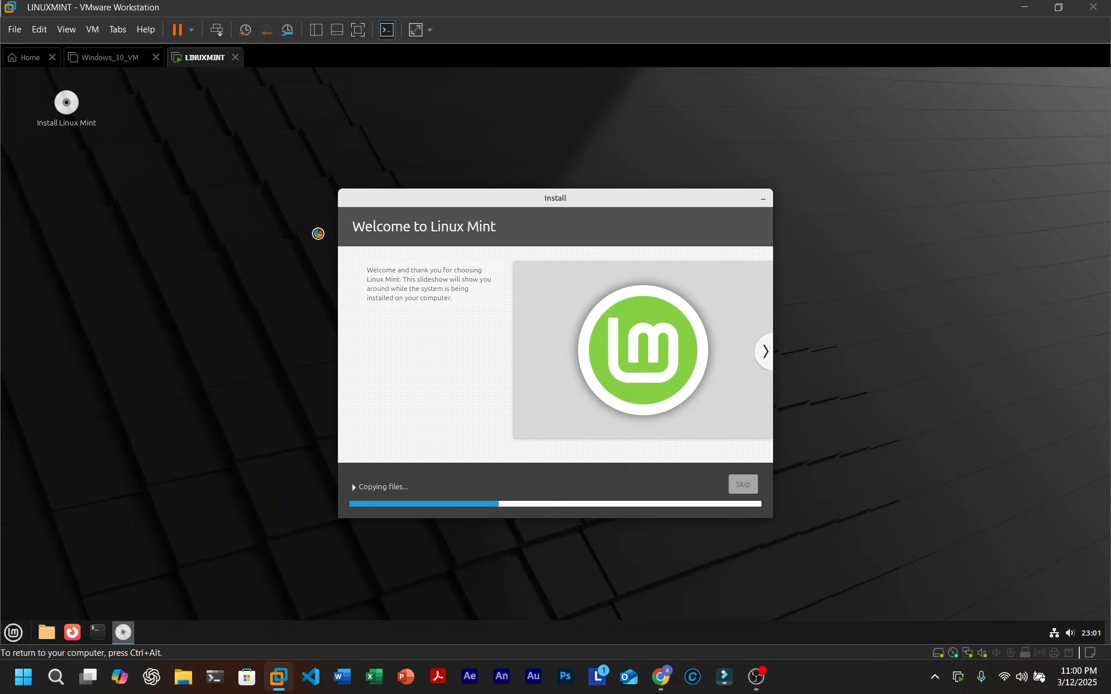
pyautogui.moveTo(1066, 437); pyautogui.dragTo(862, 441)
pyautogui.moveTo(894, 256); pyautogui.dragTo(1102, 577)
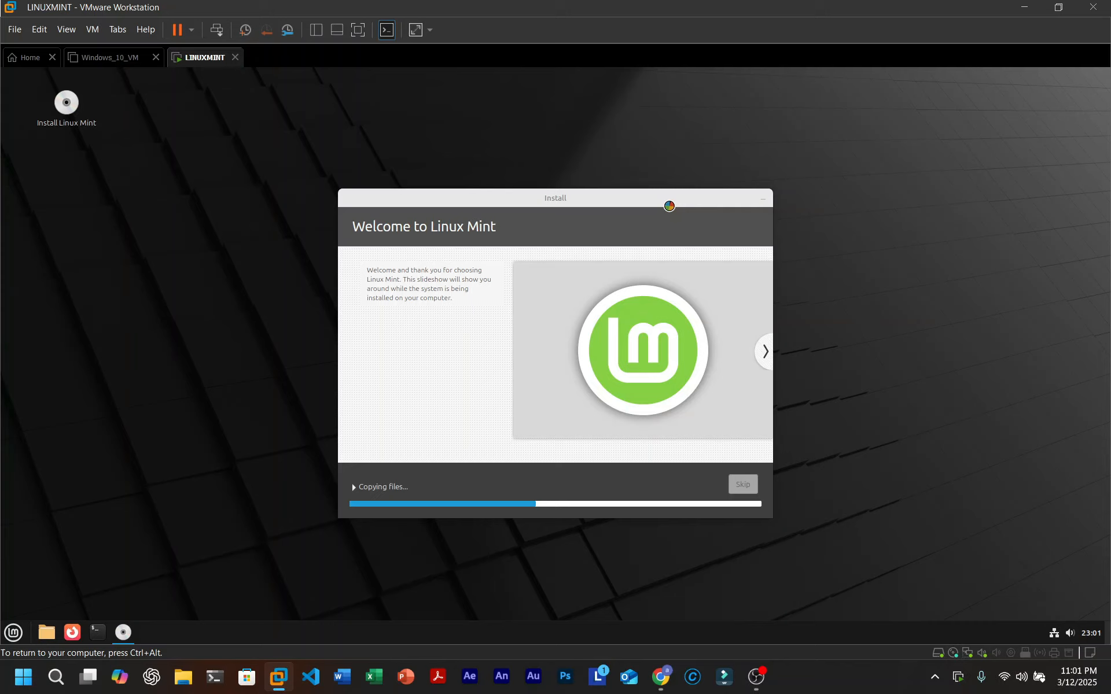
pyautogui.moveTo(805, 178); pyautogui.dragTo(322, 526)
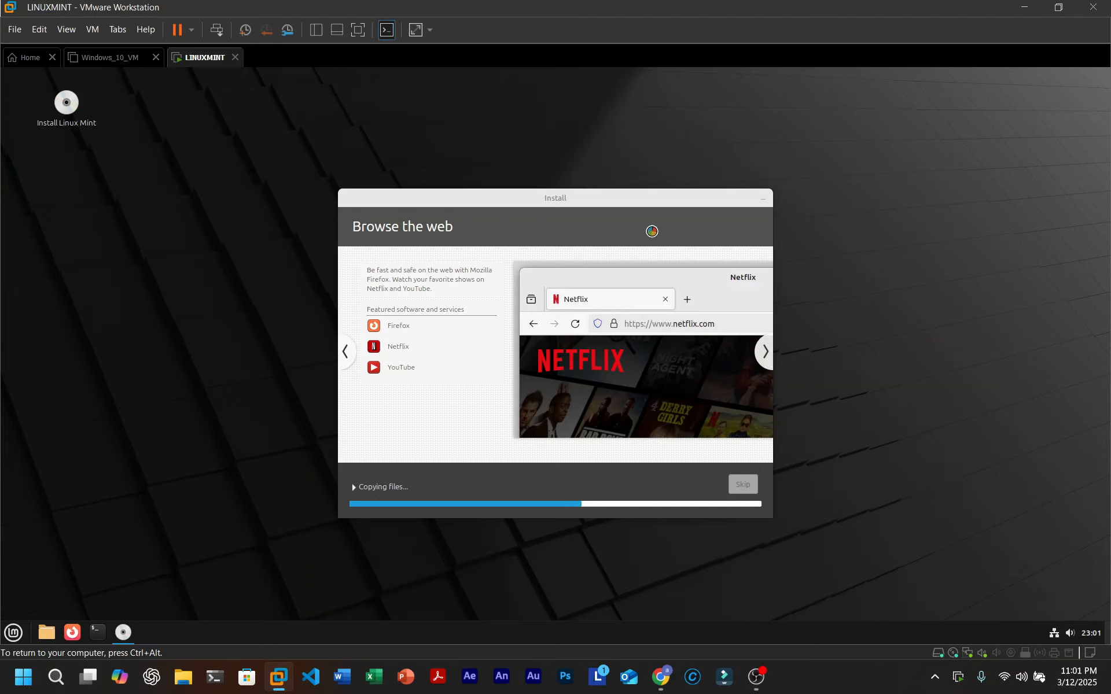
# - Reposition the installer window near the centre of the desktop
pyautogui.moveTo(646, 195); pyautogui.dragTo(864, 92)
pyautogui.moveTo(901, 352); pyautogui.dragTo(662, 247)
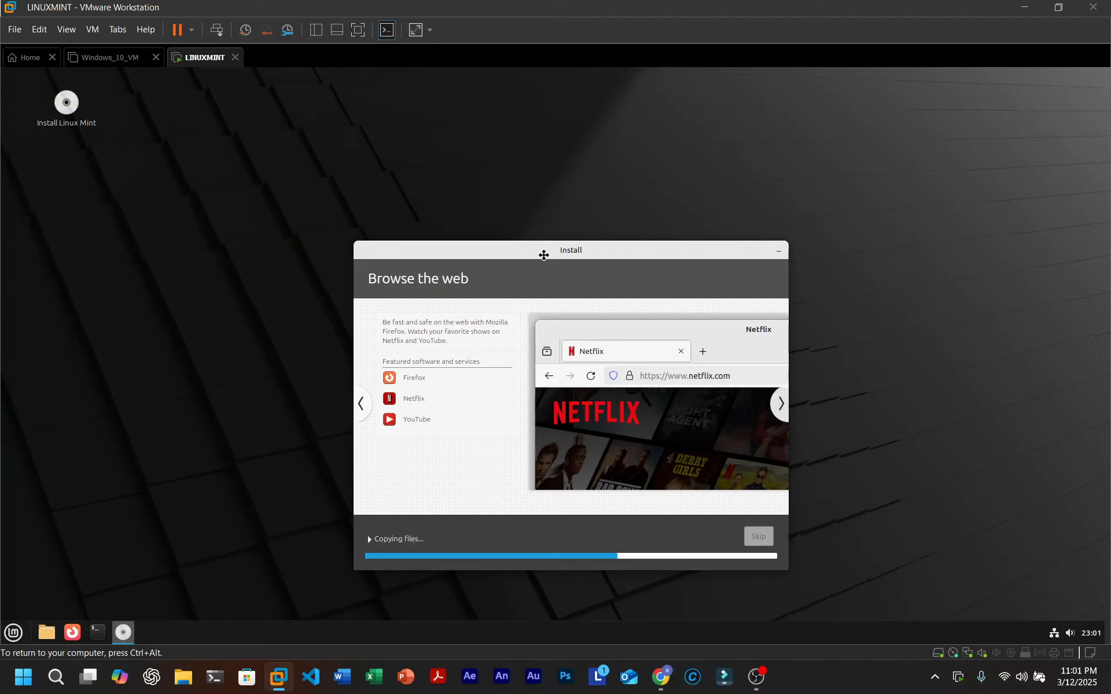
pyautogui.moveTo(544, 255); pyautogui.dragTo(632, 210)
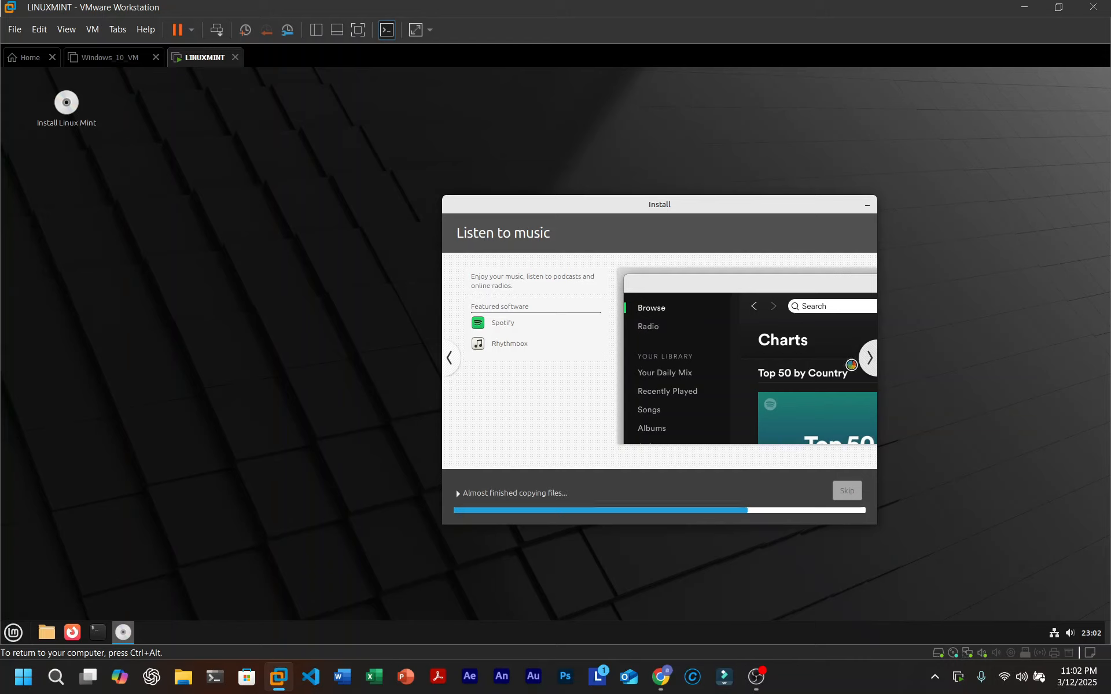
# - Page forward seven slides through the installer slideshow, then back one slide
pyautogui.click(872, 358)
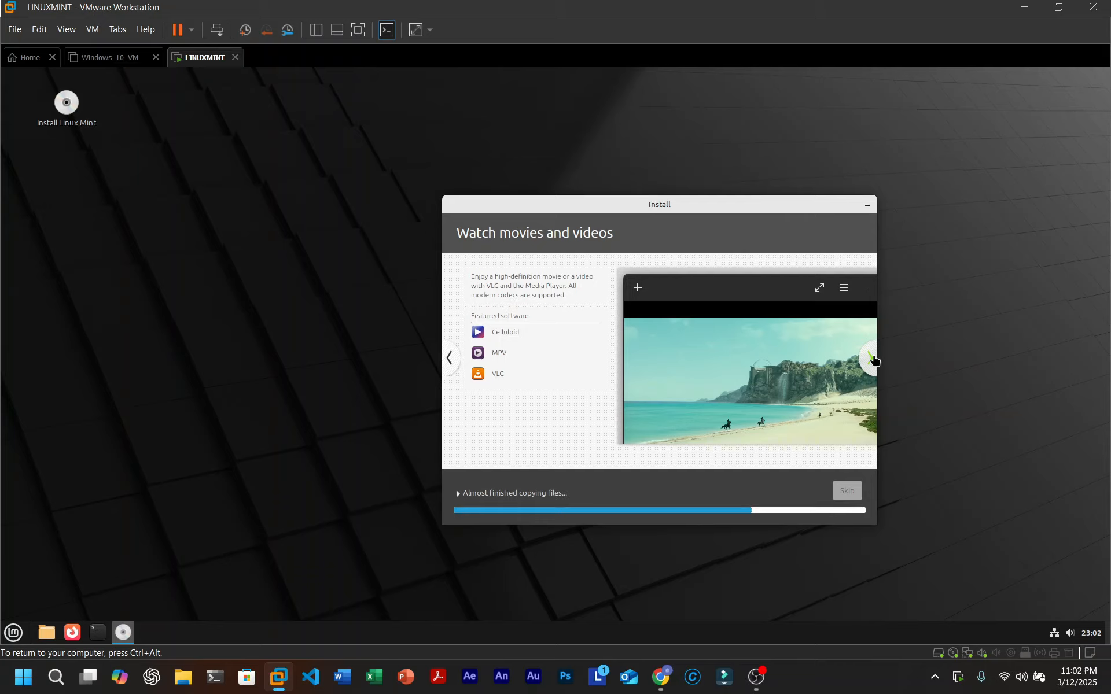
pyautogui.click(873, 359)
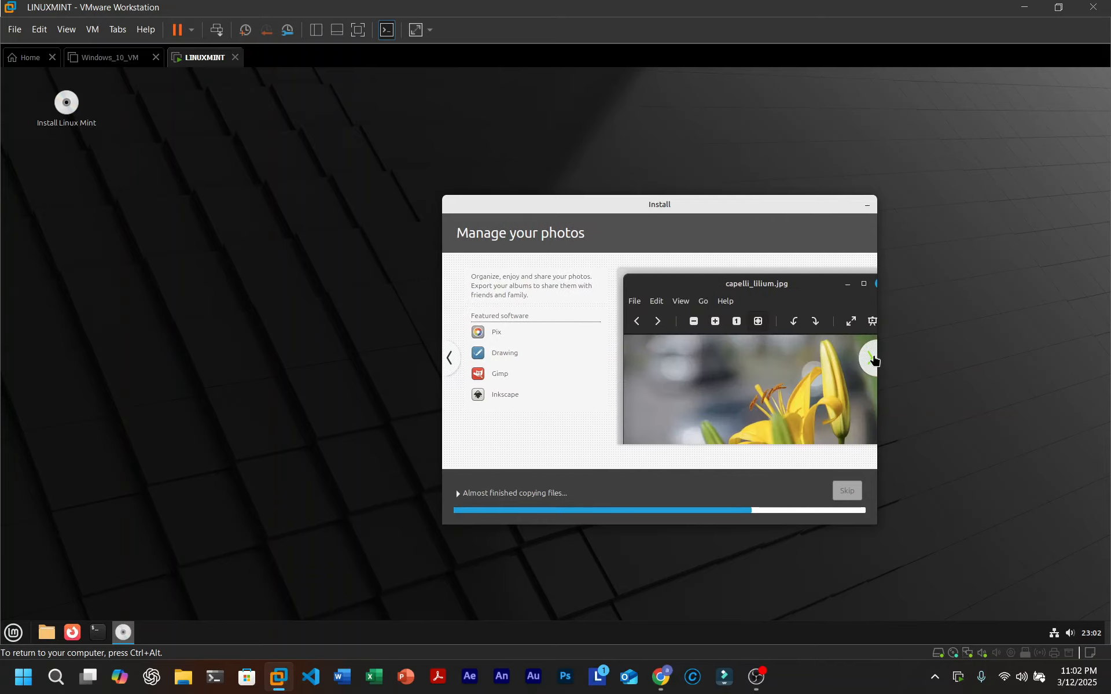
pyautogui.click(872, 359)
pyautogui.click(872, 359)
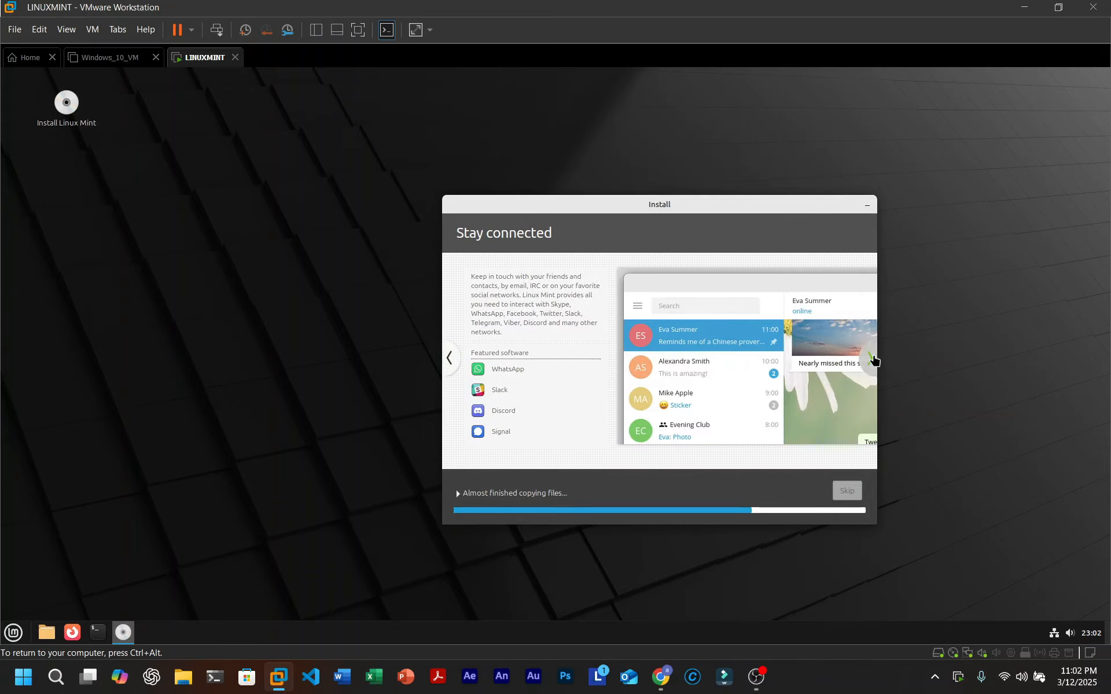
pyautogui.click(872, 359)
pyautogui.click(872, 359)
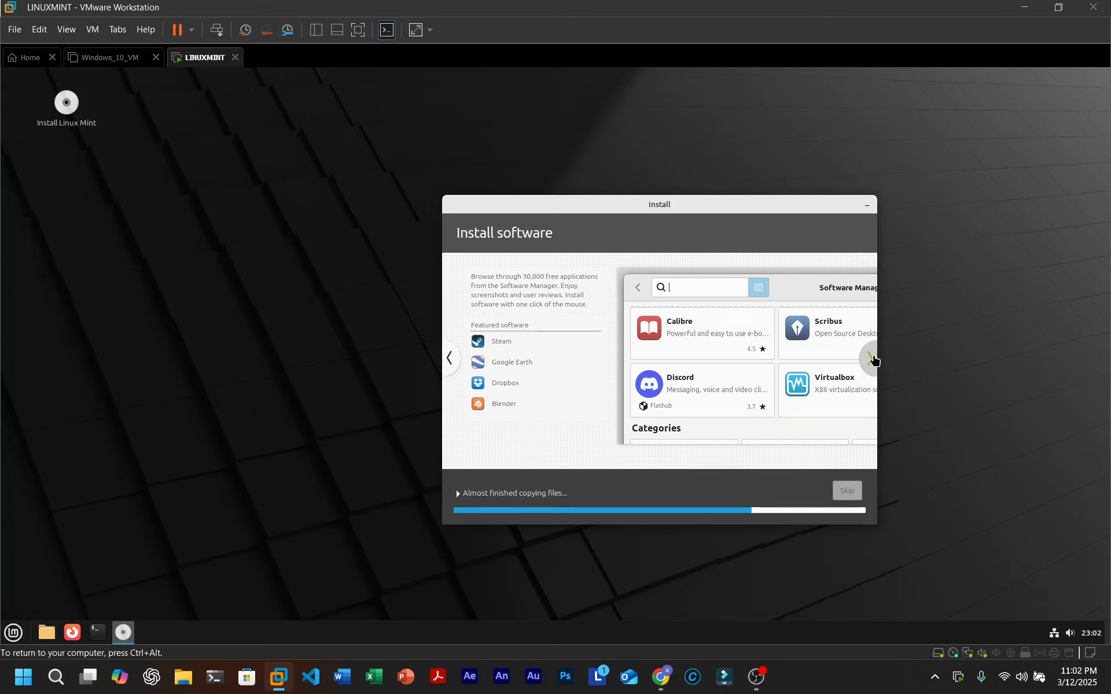
pyautogui.click(872, 358)
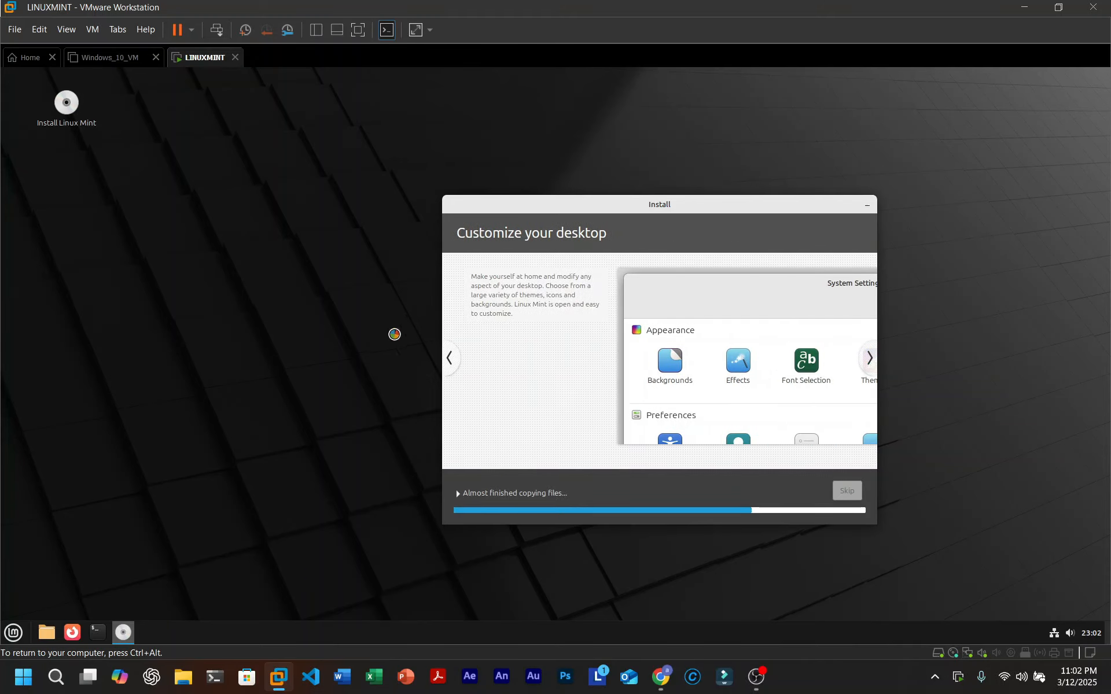
pyautogui.click(449, 359)
pyautogui.click(457, 497)
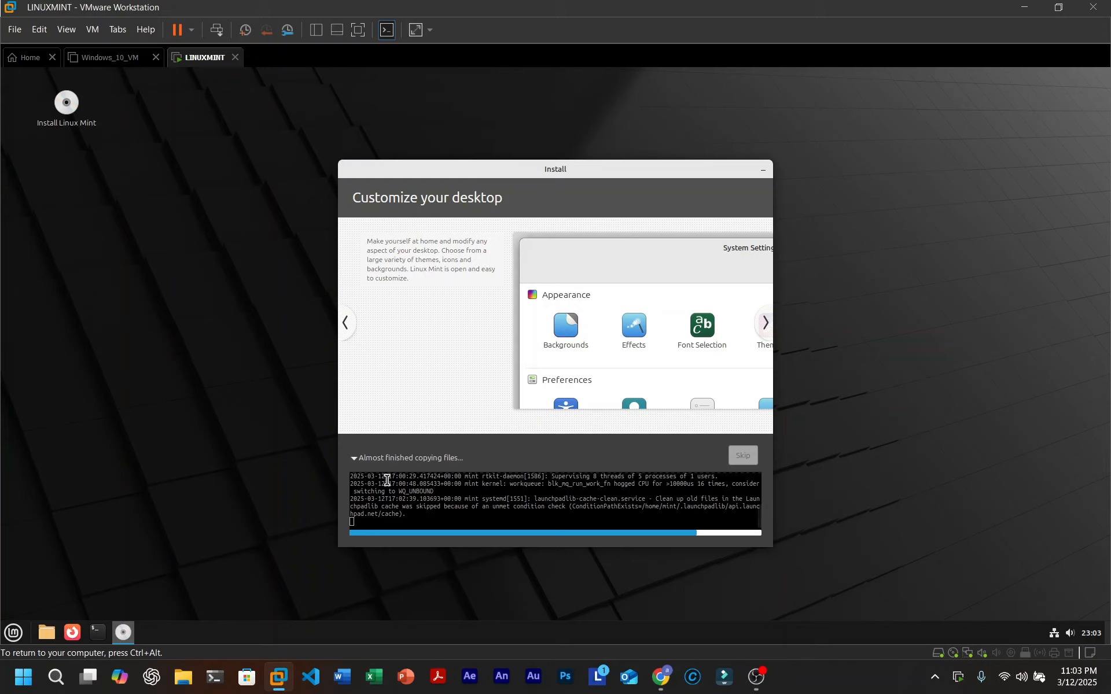
pyautogui.click(354, 463)
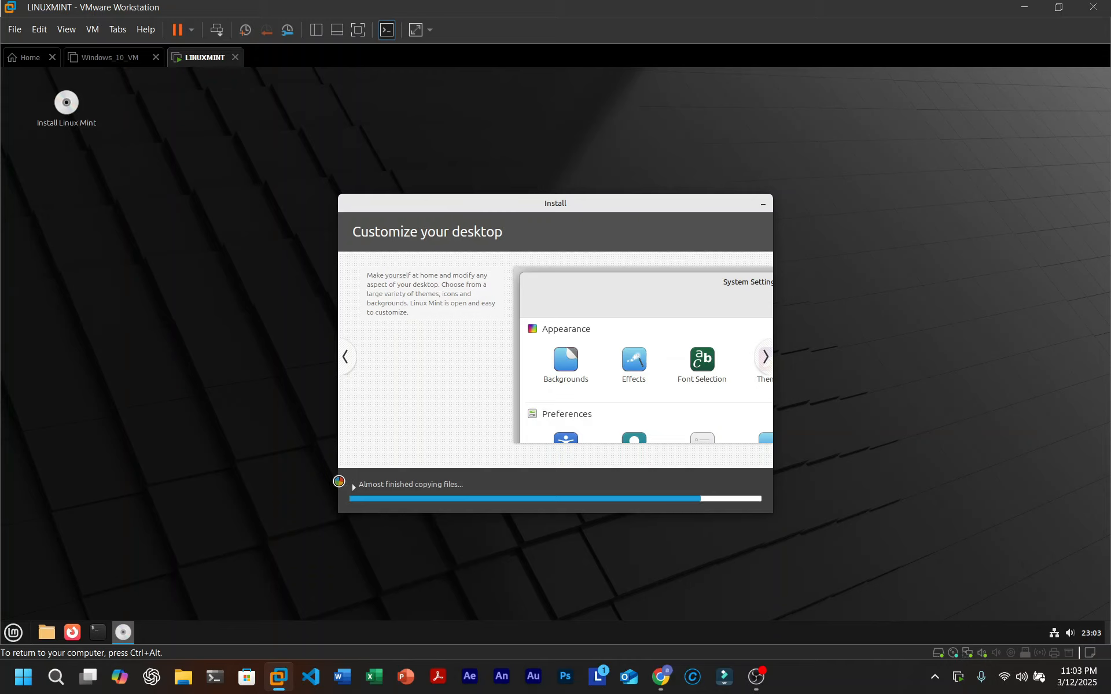
pyautogui.moveTo(197, 471); pyautogui.dragTo(284, 582)
pyautogui.moveTo(285, 406)
pyautogui.mouseDown()
pyautogui.moveTo(312, 489)
pyautogui.moveTo(285, 487)
pyautogui.mouseUp()
pyautogui.moveTo(250, 418); pyautogui.dragTo(306, 562)
pyautogui.moveTo(233, 446); pyautogui.dragTo(315, 575)
pyautogui.moveTo(249, 415); pyautogui.dragTo(338, 512)
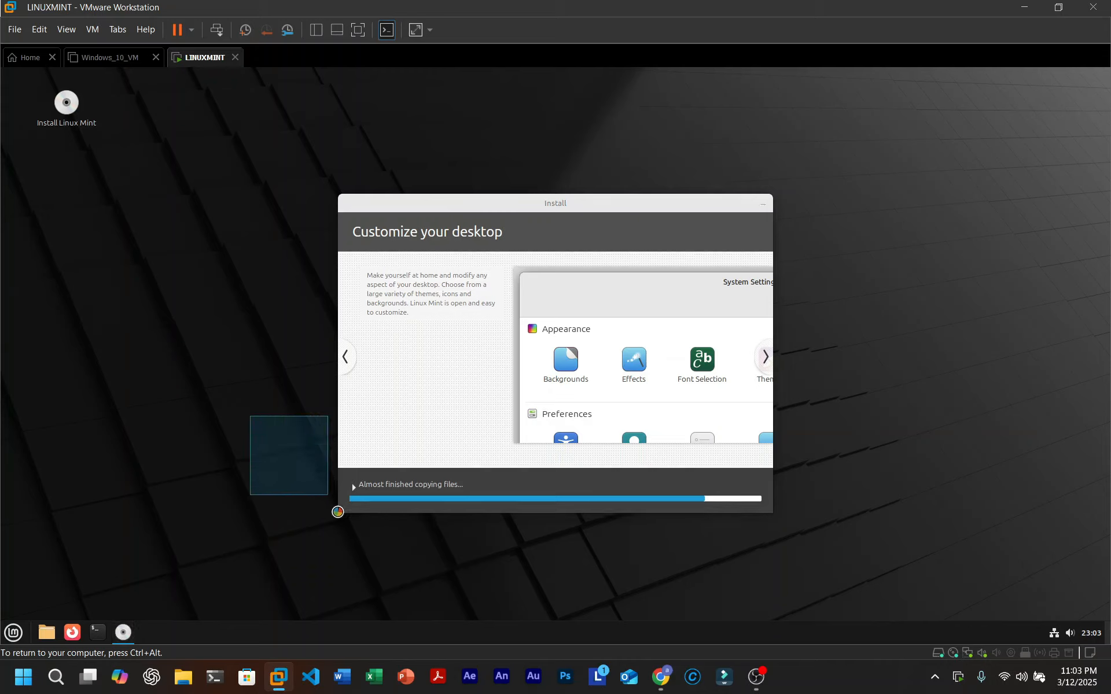
pyautogui.moveTo(229, 365)
pyautogui.mouseDown()
pyautogui.moveTo(250, 445)
pyautogui.moveTo(328, 612)
pyautogui.mouseUp()
pyautogui.moveTo(98, 283); pyautogui.dragTo(347, 642)
pyautogui.moveTo(106, 248); pyautogui.dragTo(354, 644)
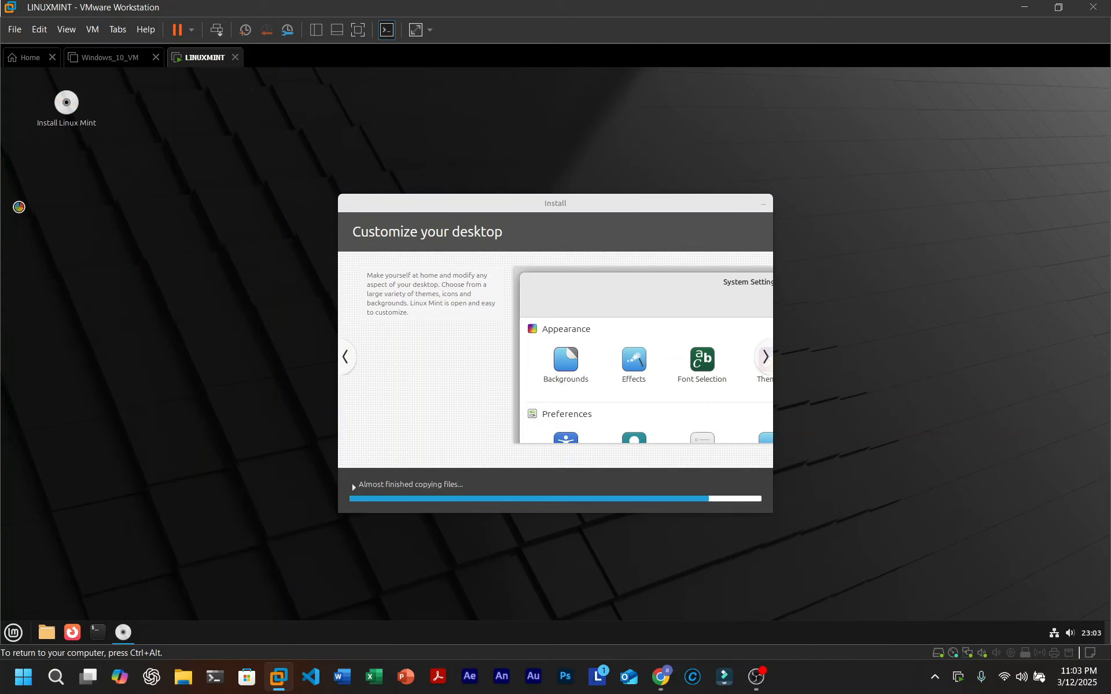
pyautogui.moveTo(18, 206); pyautogui.dragTo(398, 644)
pyautogui.moveTo(93, 132); pyautogui.dragTo(362, 606)
pyautogui.moveTo(206, 295); pyautogui.dragTo(450, 621)
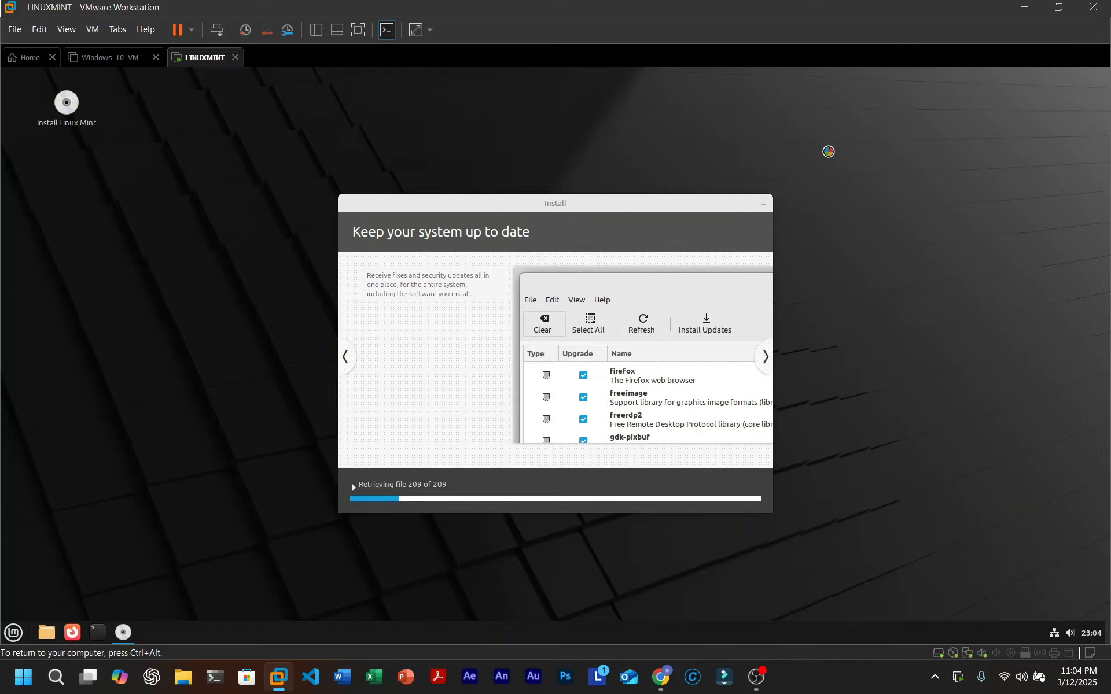
pyautogui.moveTo(602, 207); pyautogui.dragTo(628, 328)
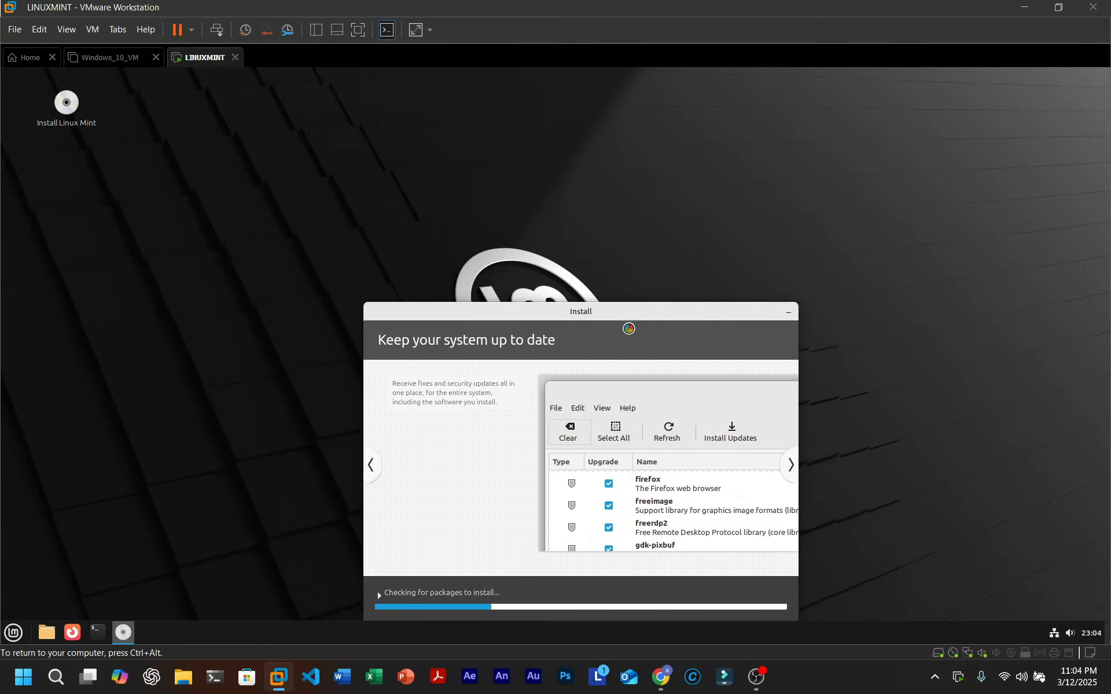
pyautogui.rightClick(468, 243)
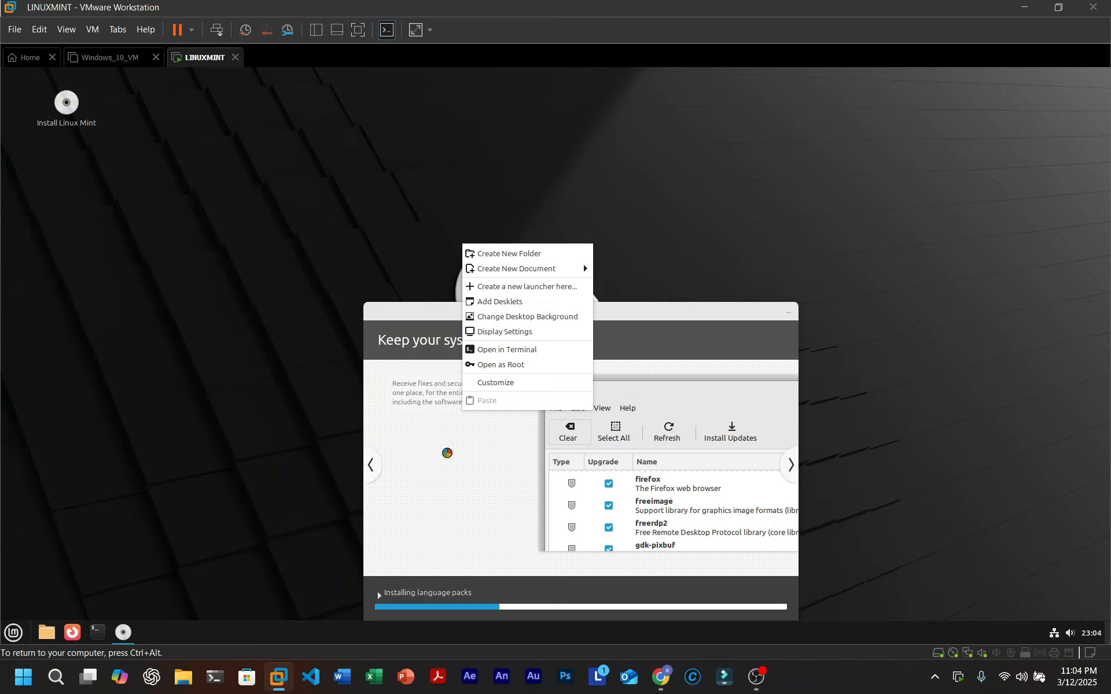
pyautogui.click(212, 379)
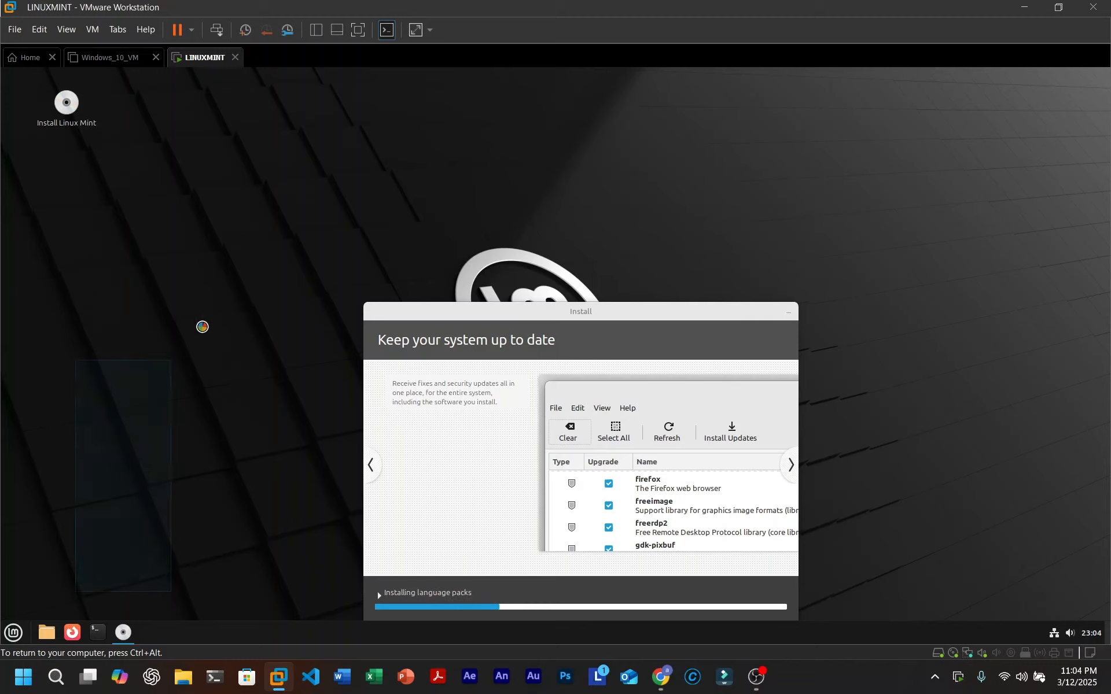
pyautogui.moveTo(151, 393); pyautogui.dragTo(264, 452)
pyautogui.moveTo(290, 238); pyautogui.dragTo(959, 637)
pyautogui.moveTo(520, 319); pyautogui.dragTo(521, 198)
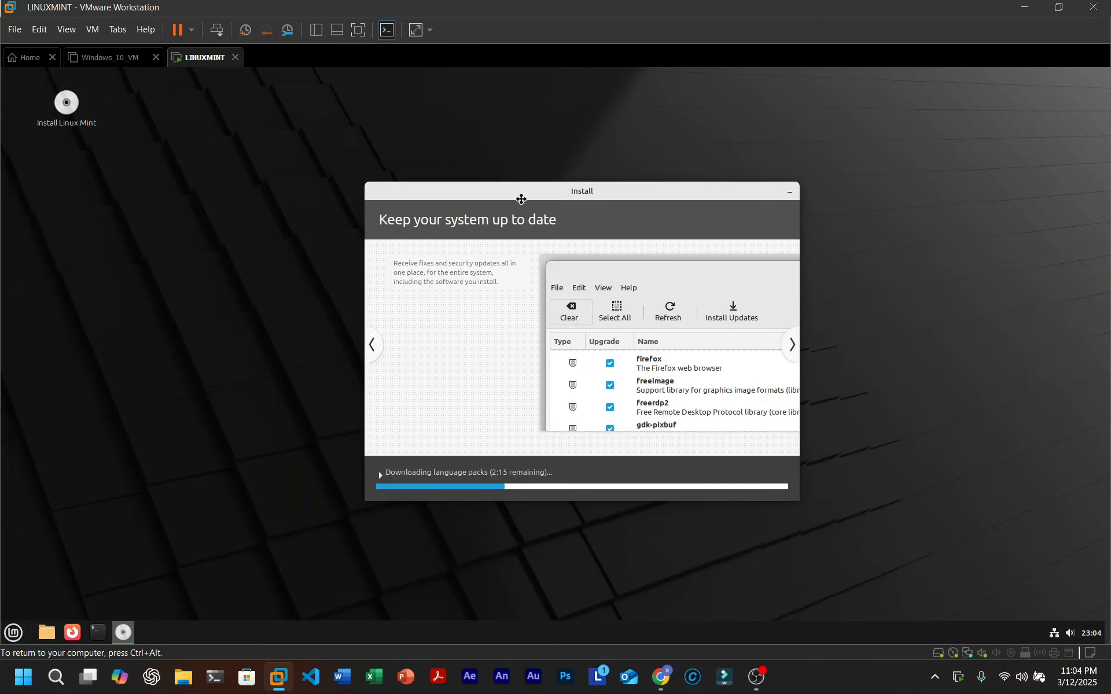
pyautogui.moveTo(235, 114); pyautogui.dragTo(954, 559)
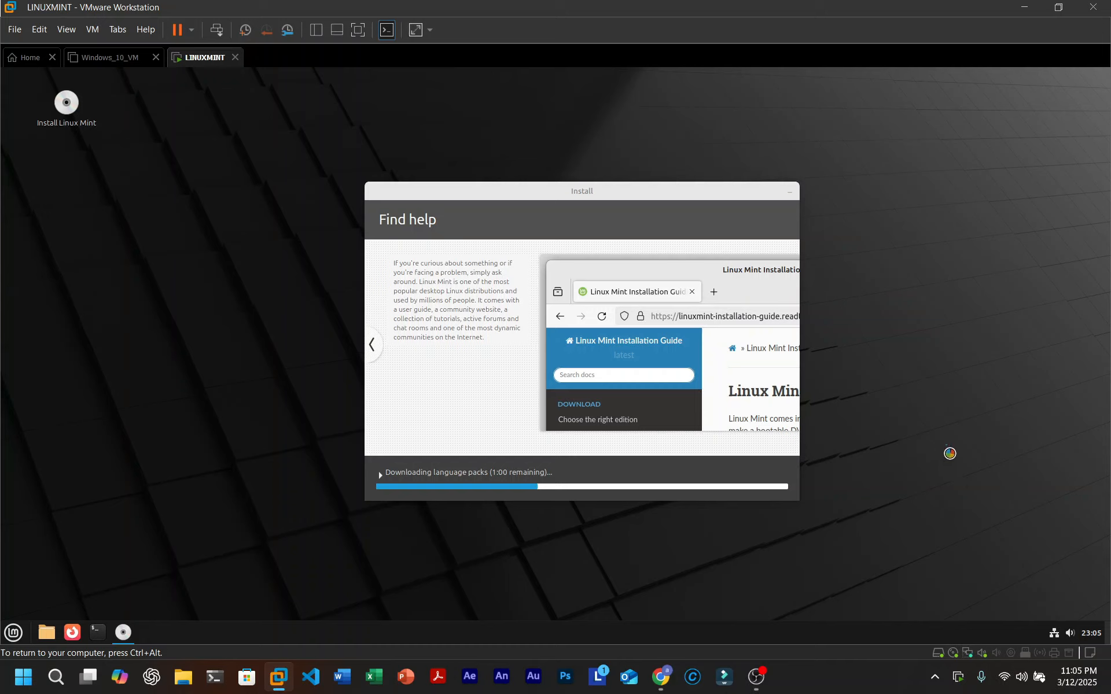
pyautogui.moveTo(967, 263); pyautogui.dragTo(1023, 445)
pyautogui.moveTo(1002, 309); pyautogui.dragTo(893, 109)
pyautogui.moveTo(969, 327); pyautogui.dragTo(1085, 619)
pyautogui.moveTo(1020, 349); pyautogui.dragTo(1106, 637)
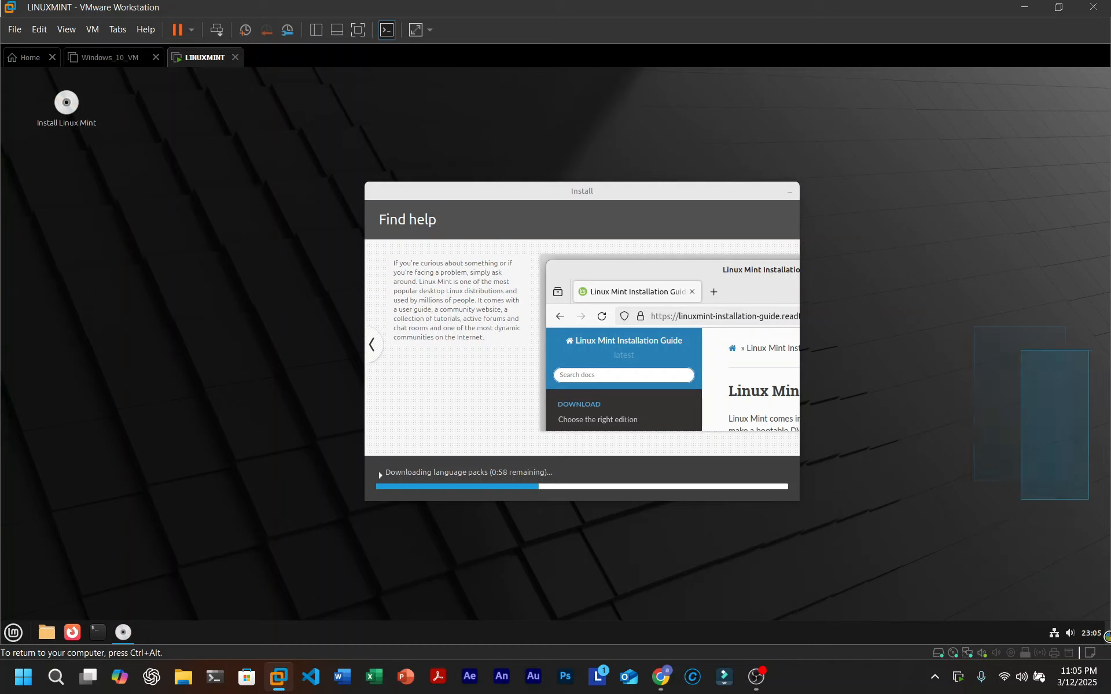
pyautogui.moveTo(993, 323); pyautogui.dragTo(1029, 465)
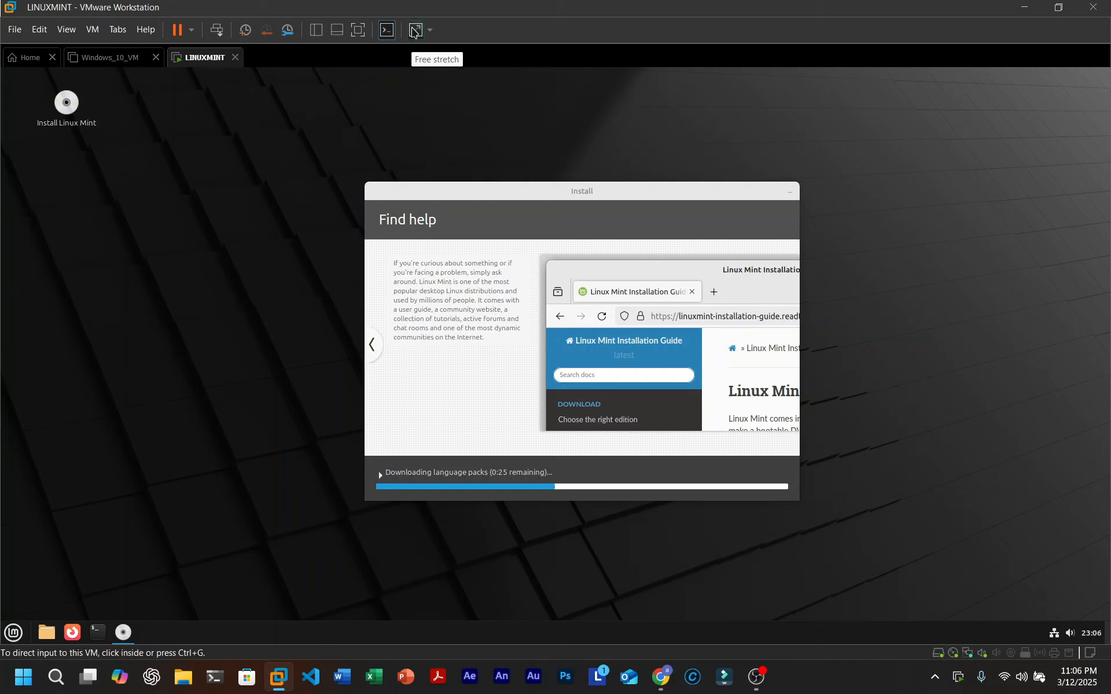
# - Set the guest display to Free Stretch and run the Linux Mint VM full screen
pyautogui.click(415, 32)
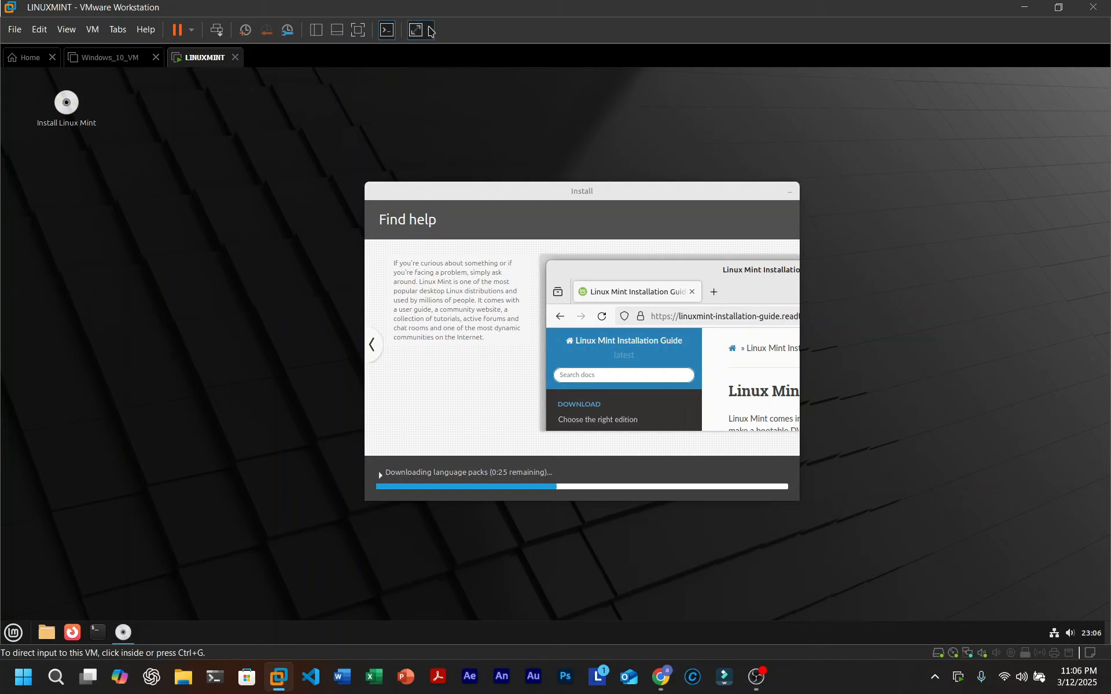
pyautogui.click(430, 30)
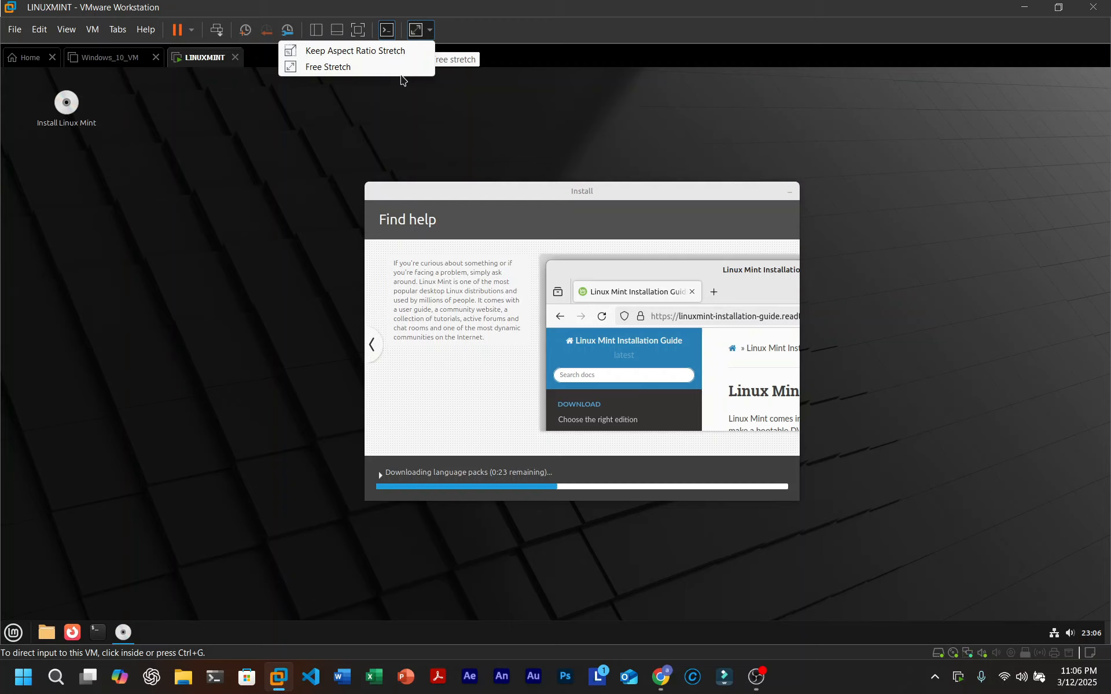
pyautogui.click(373, 67)
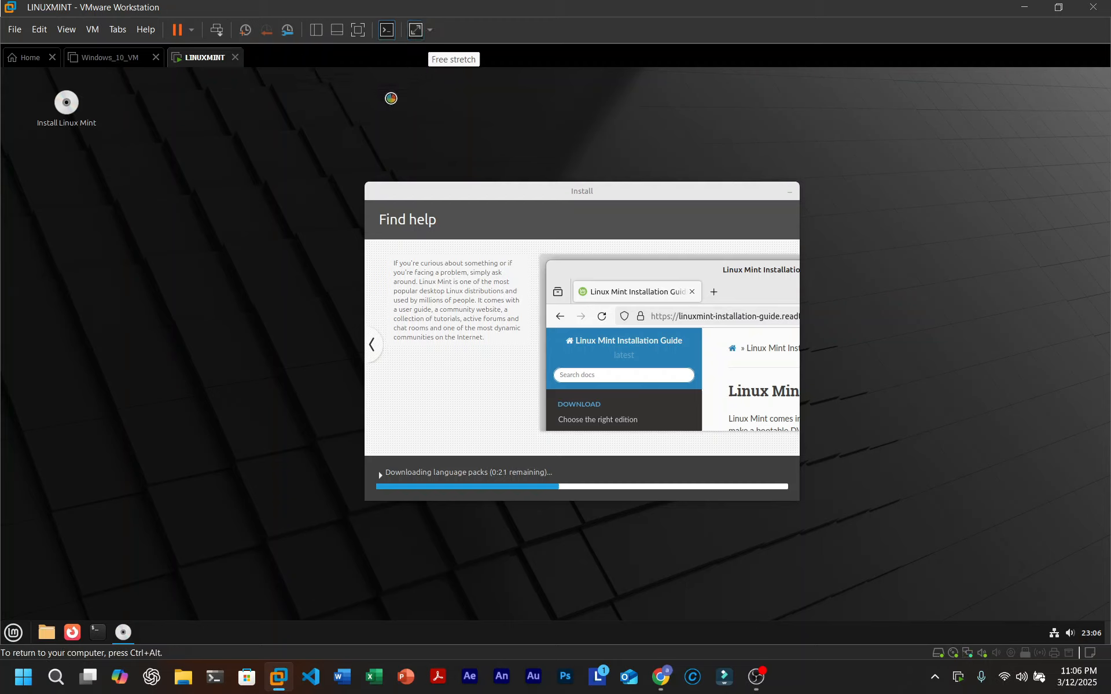
pyautogui.click(414, 35)
pyautogui.click(412, 50)
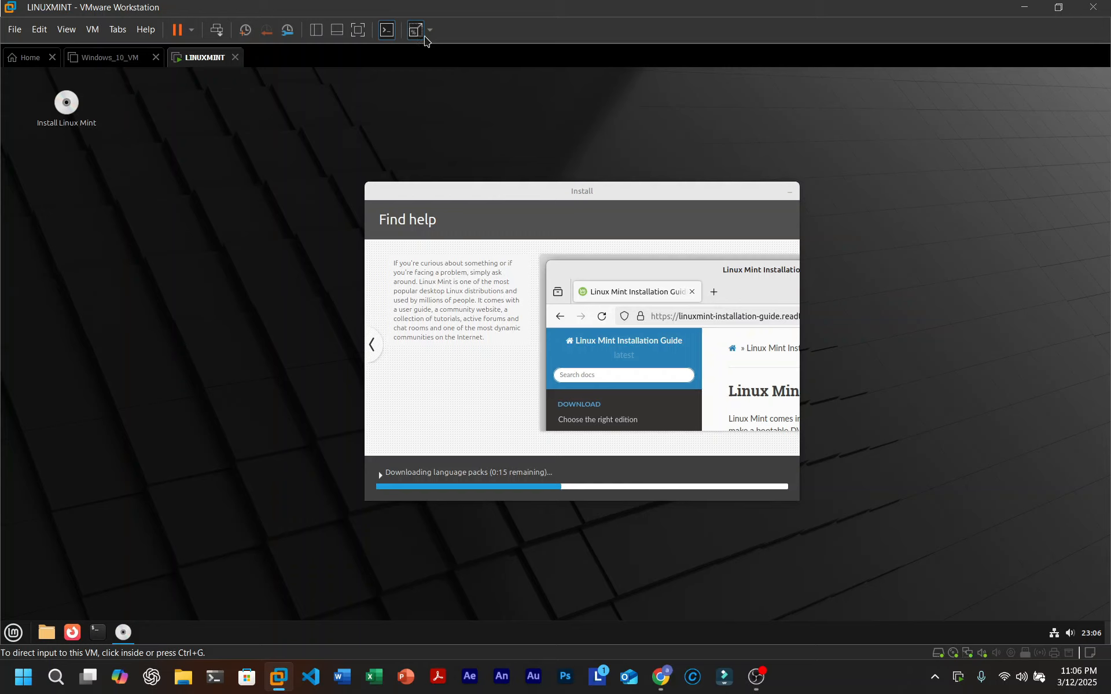
pyautogui.click(425, 31)
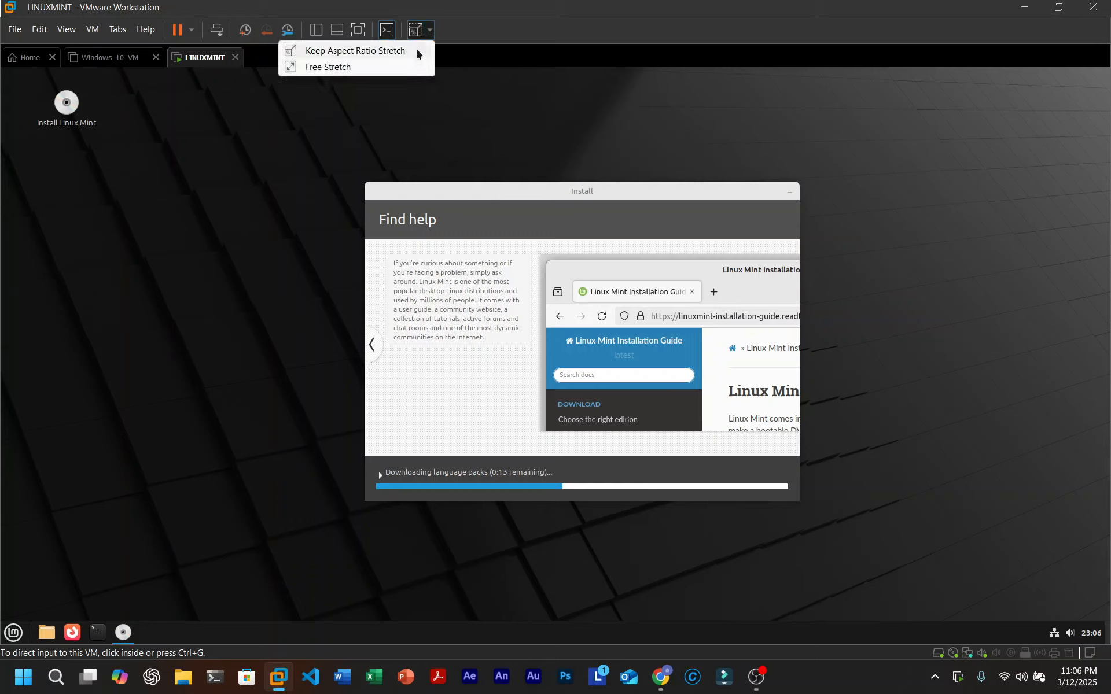
pyautogui.click(415, 48)
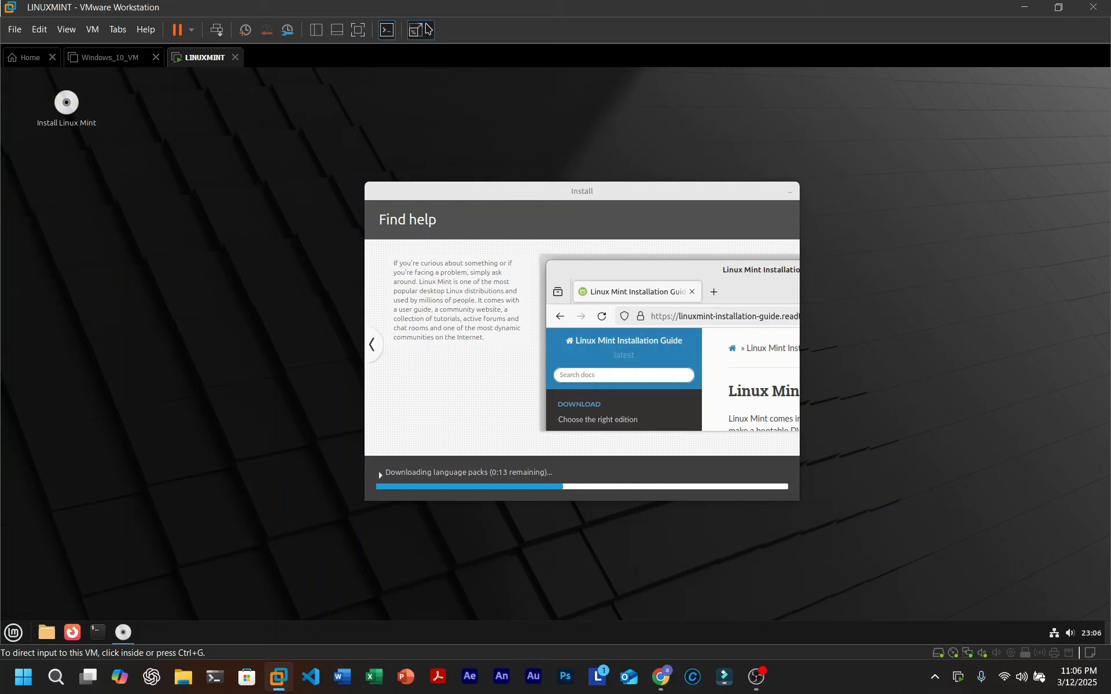
pyautogui.click(421, 31)
pyautogui.click(424, 67)
pyautogui.click(358, 29)
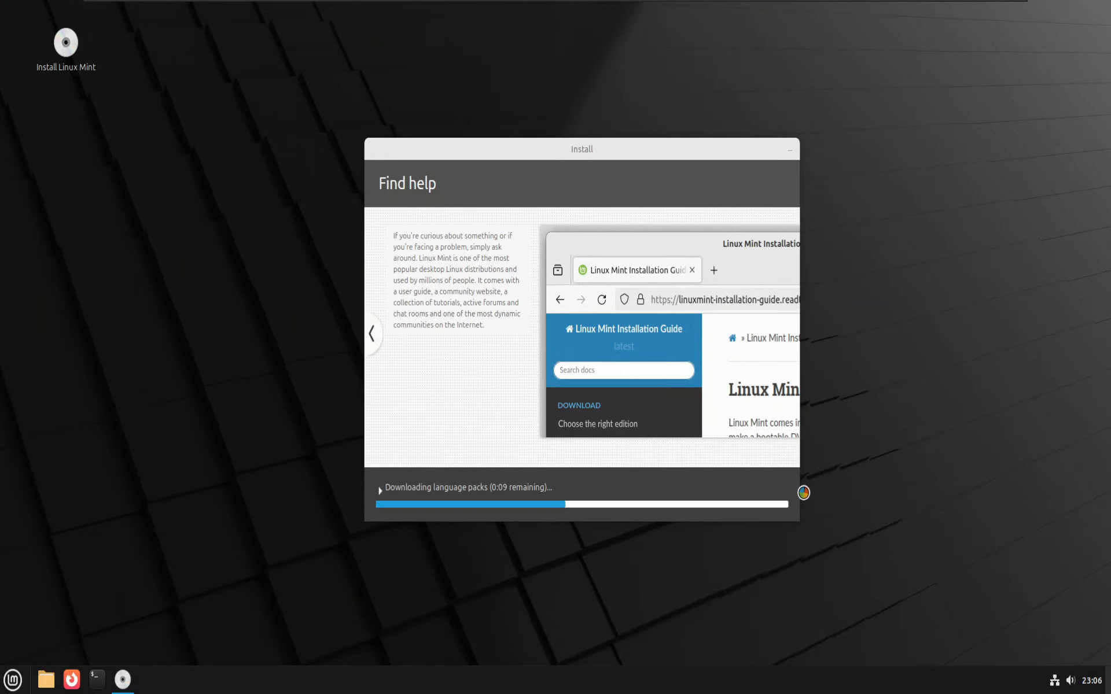